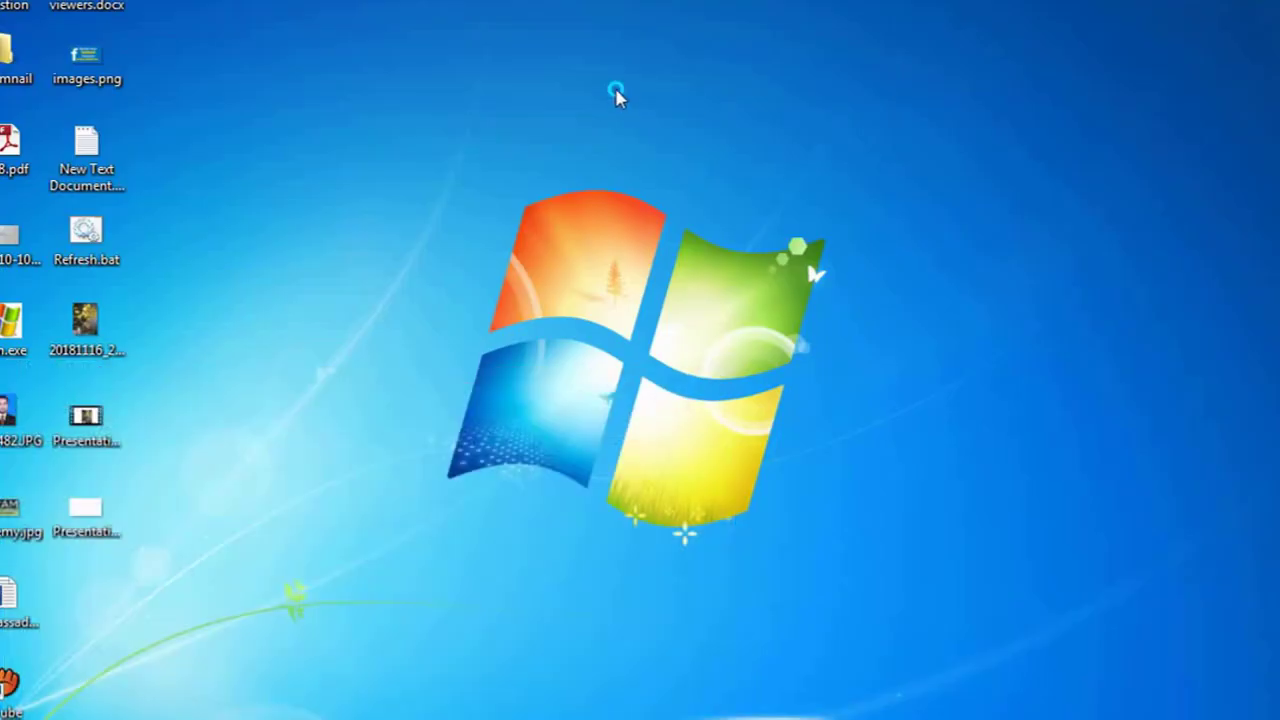
Refresh the desktop, delete both Presentation files, and return to PowerPoint
right_click(615, 95)
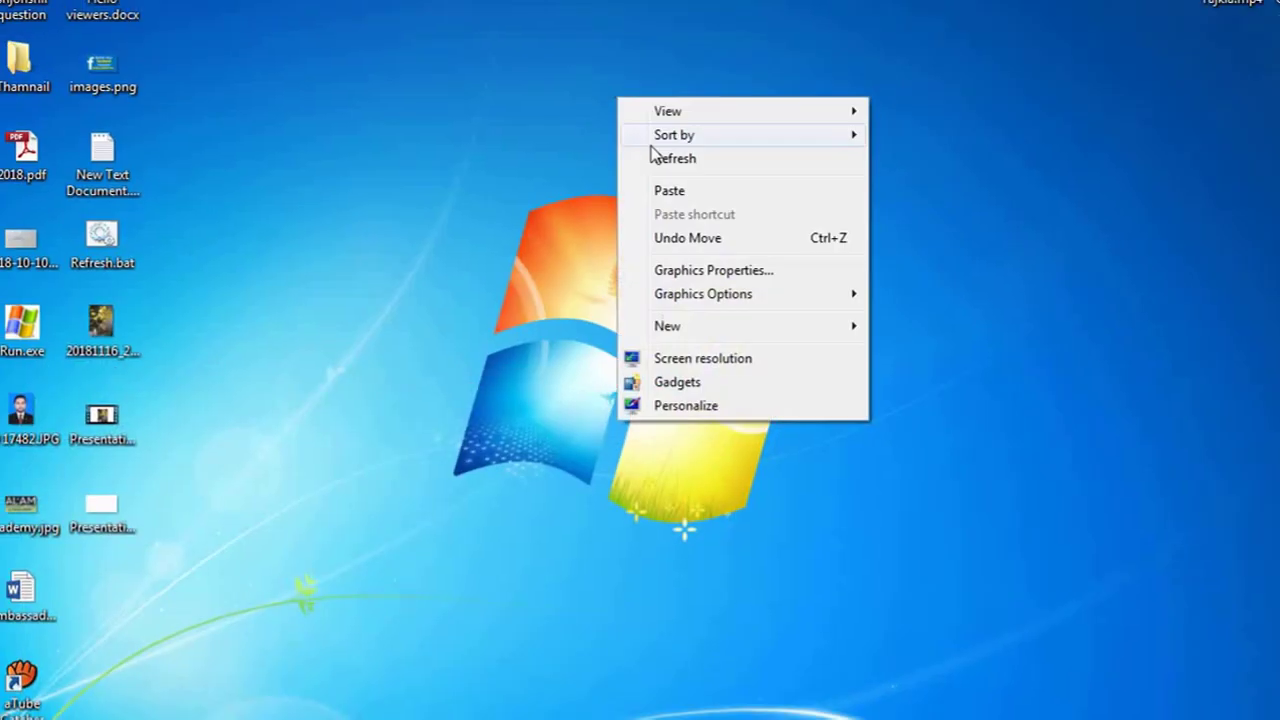
left_click(648, 157)
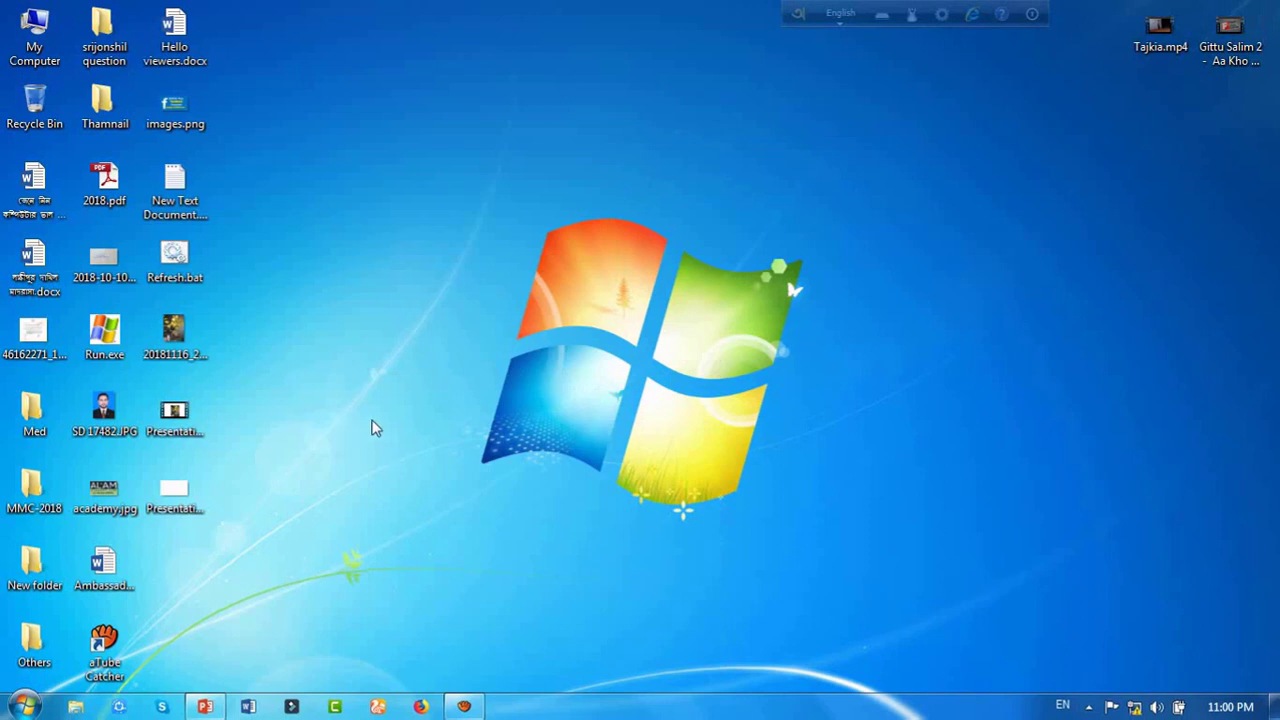
left_click_drag(234, 528, 145, 392)
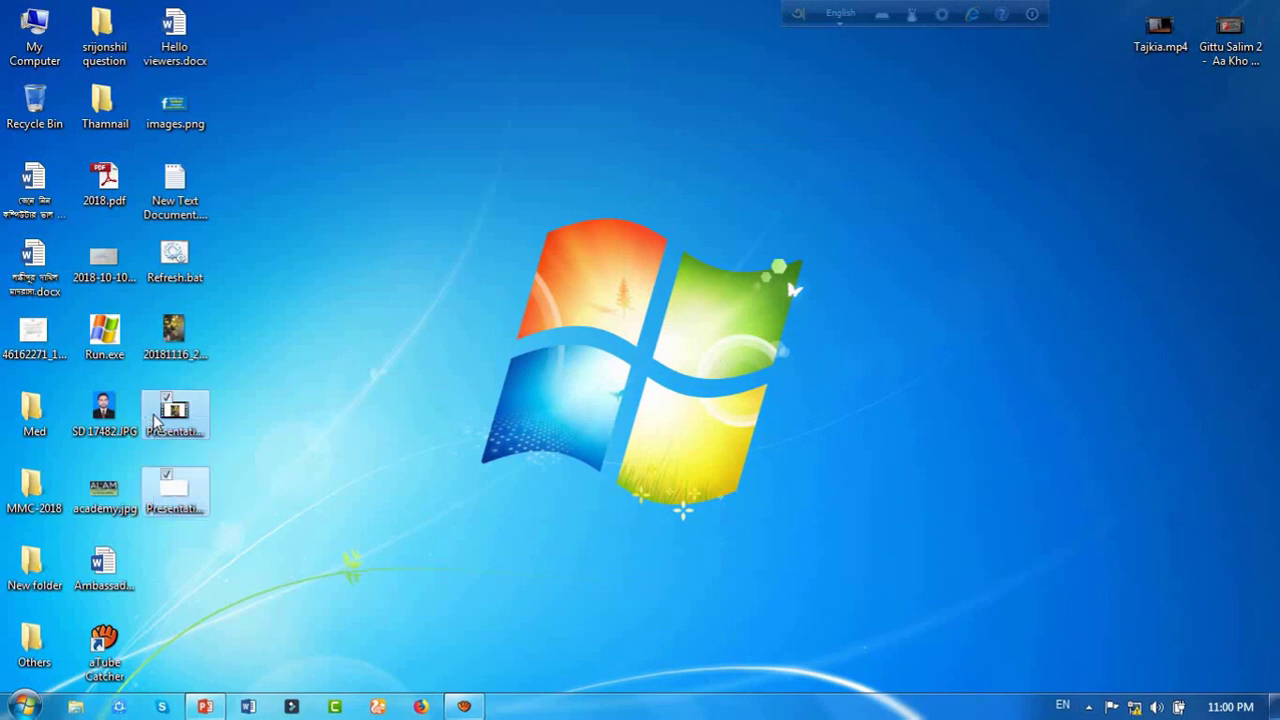
key("Delete")
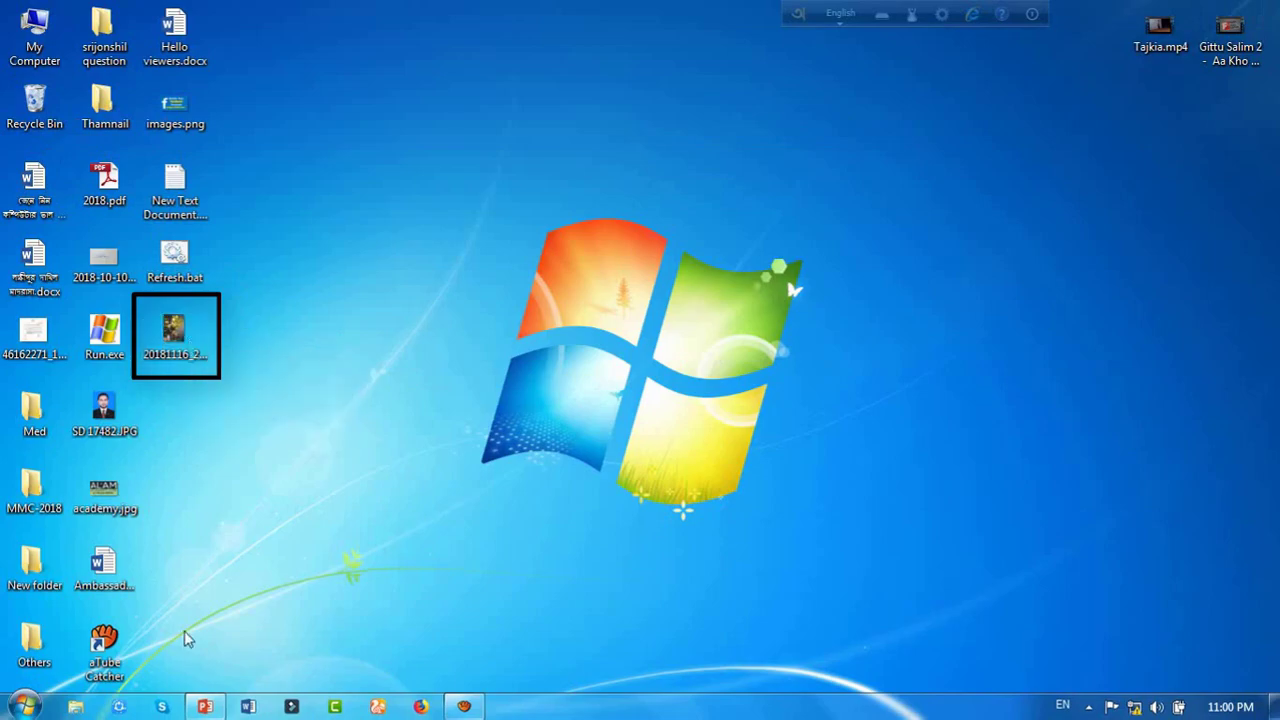
left_click(205, 708)
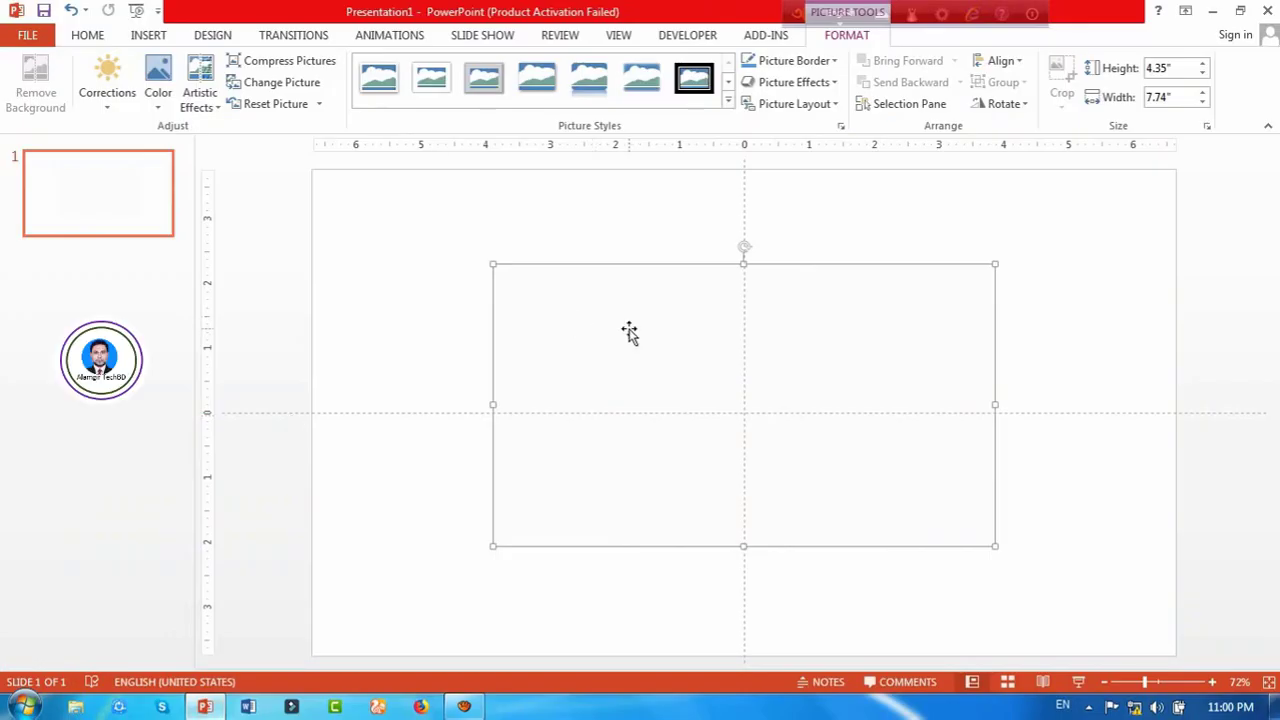
Replace the empty frame with photo 20181116_212452.jpg and resize it to 4.81" × 3.61"
key("Delete")
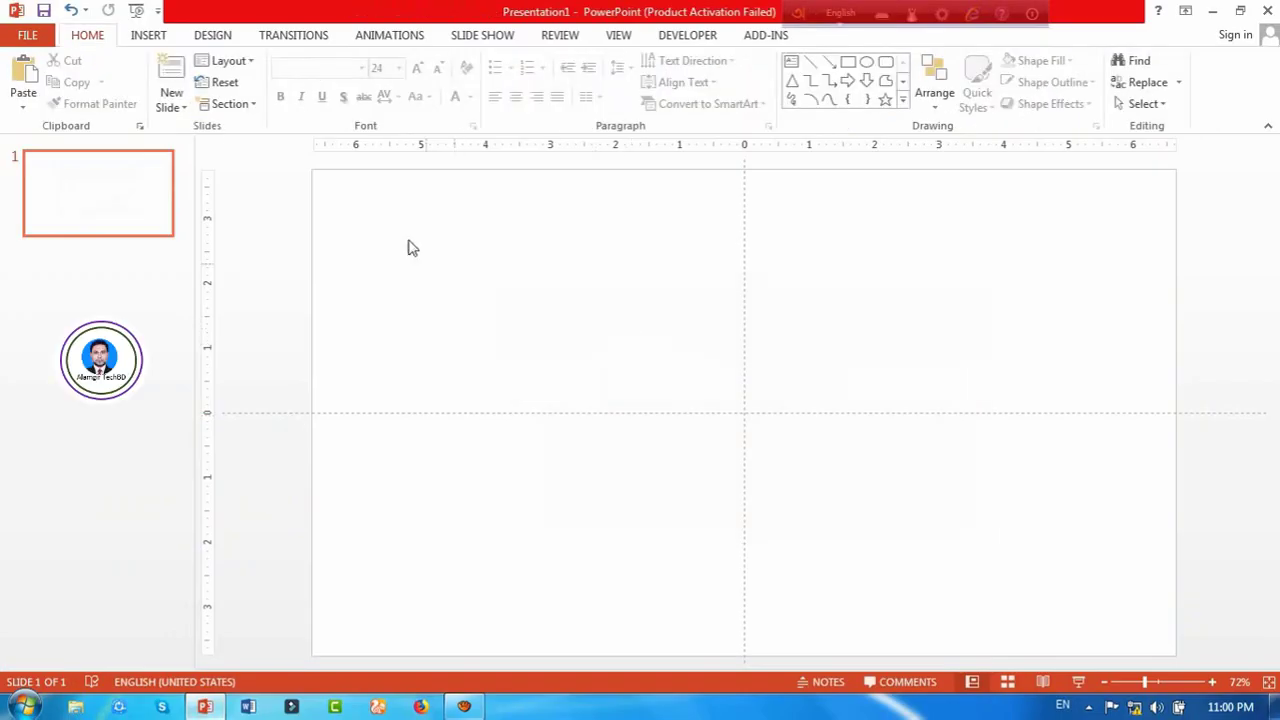
left_click(148, 35)
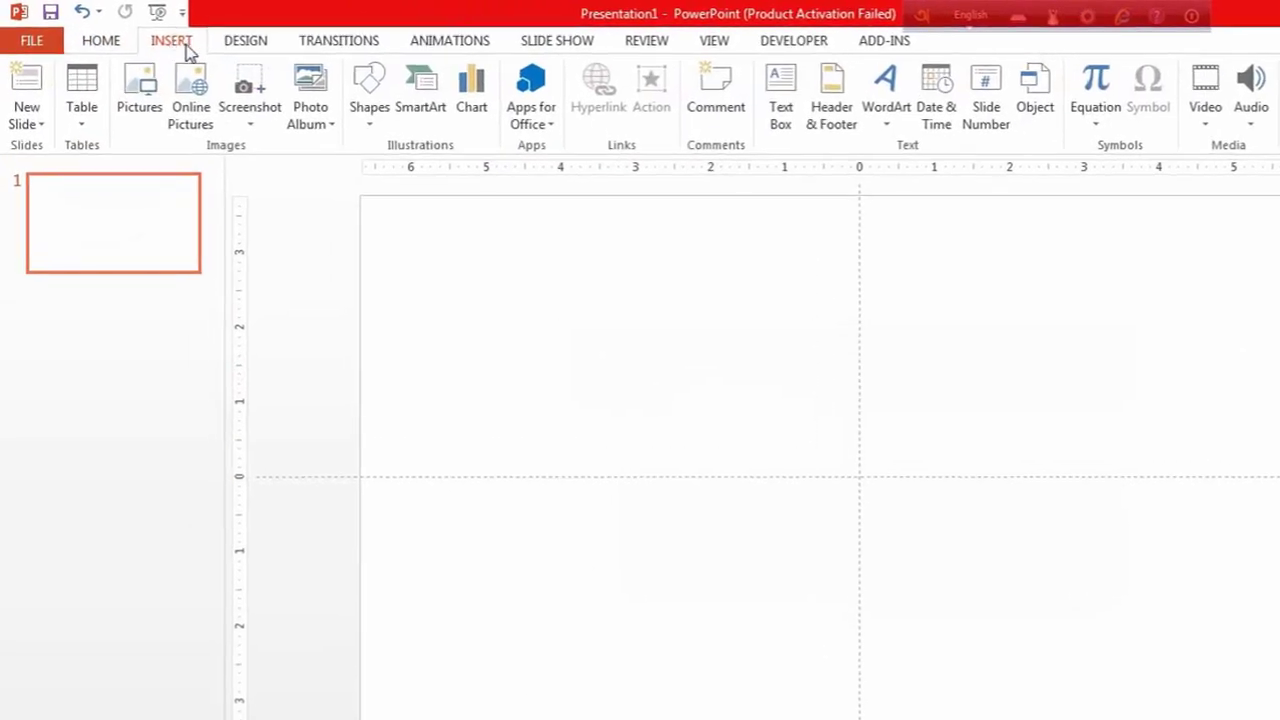
left_click(140, 98)
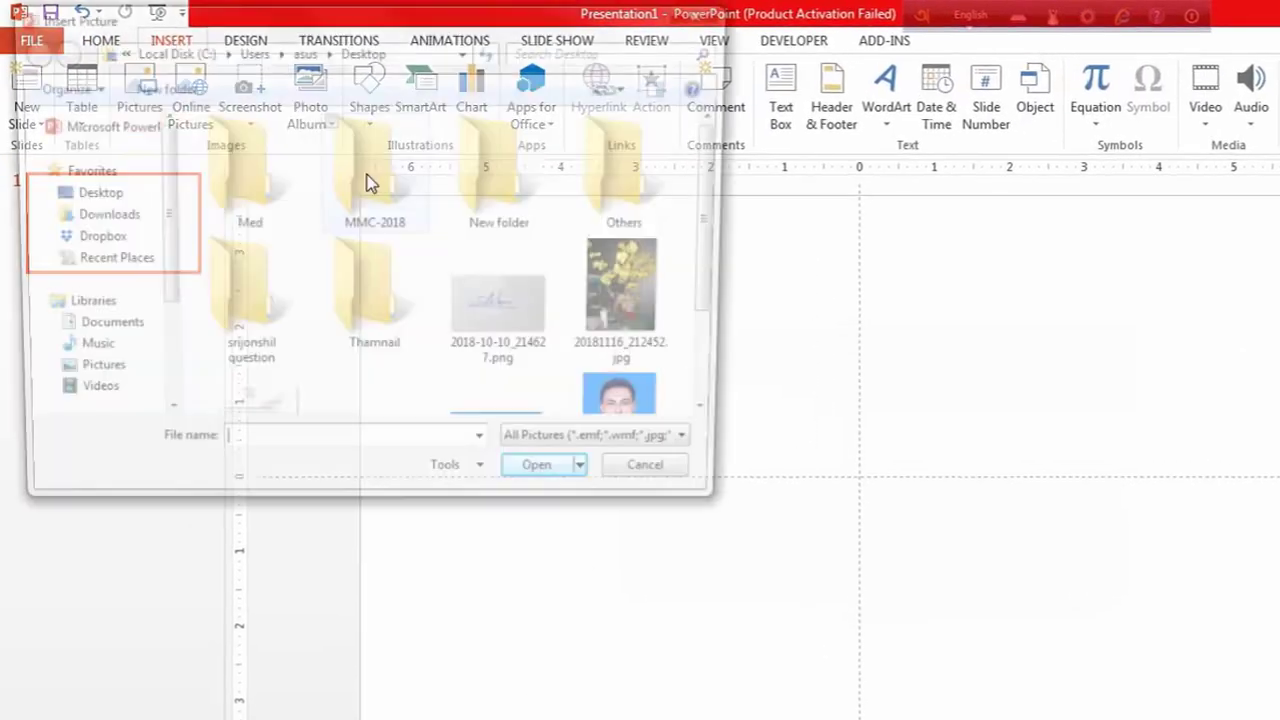
left_click_drag(726, 198, 723, 224)
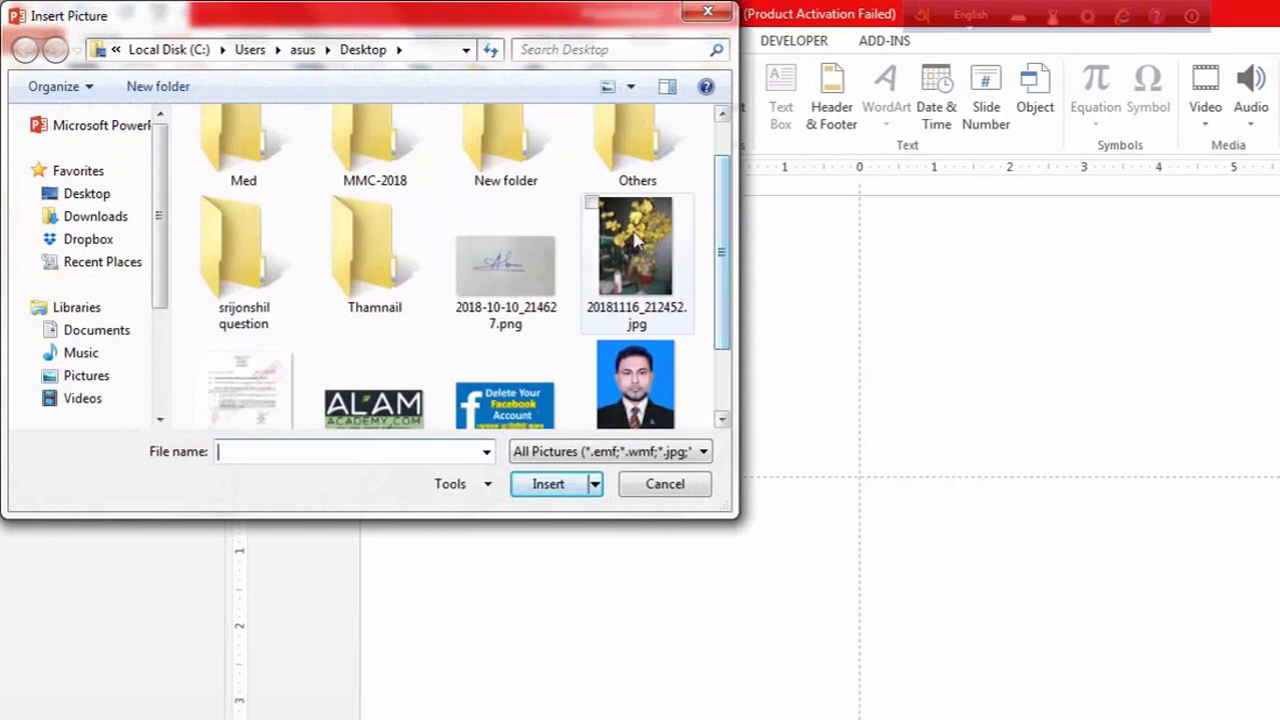
left_click(688, 258)
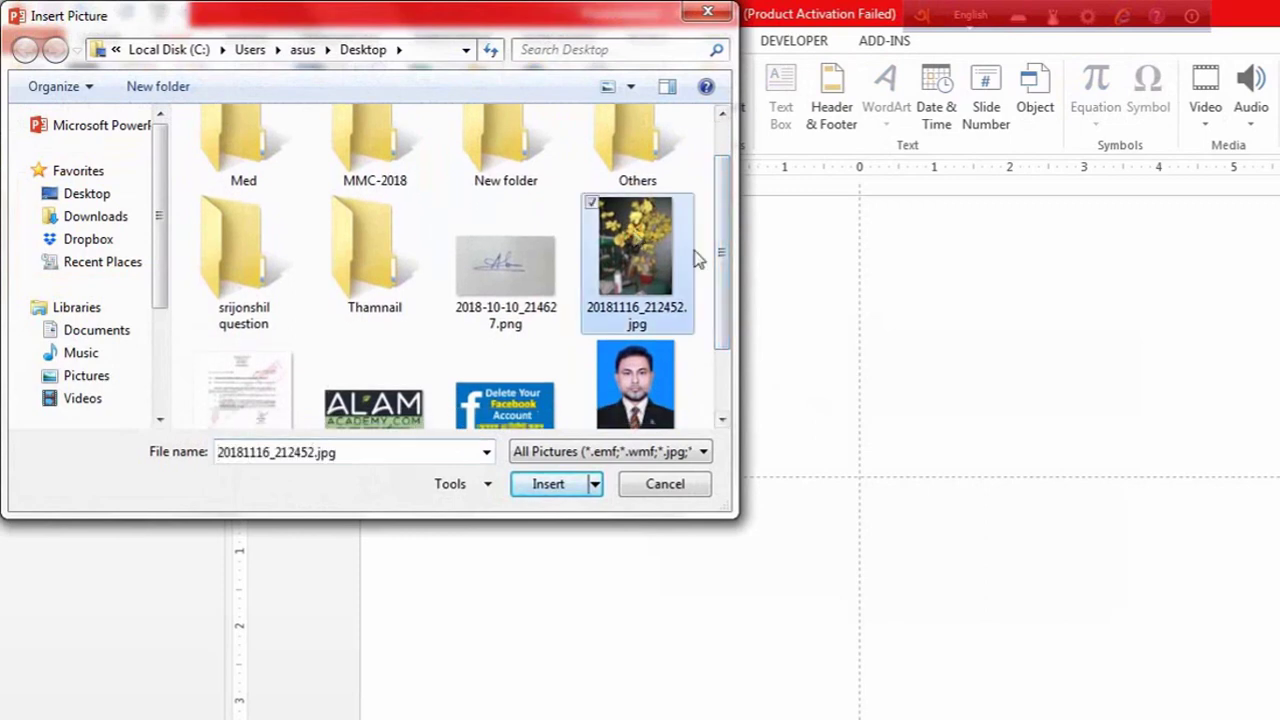
left_click(546, 486)
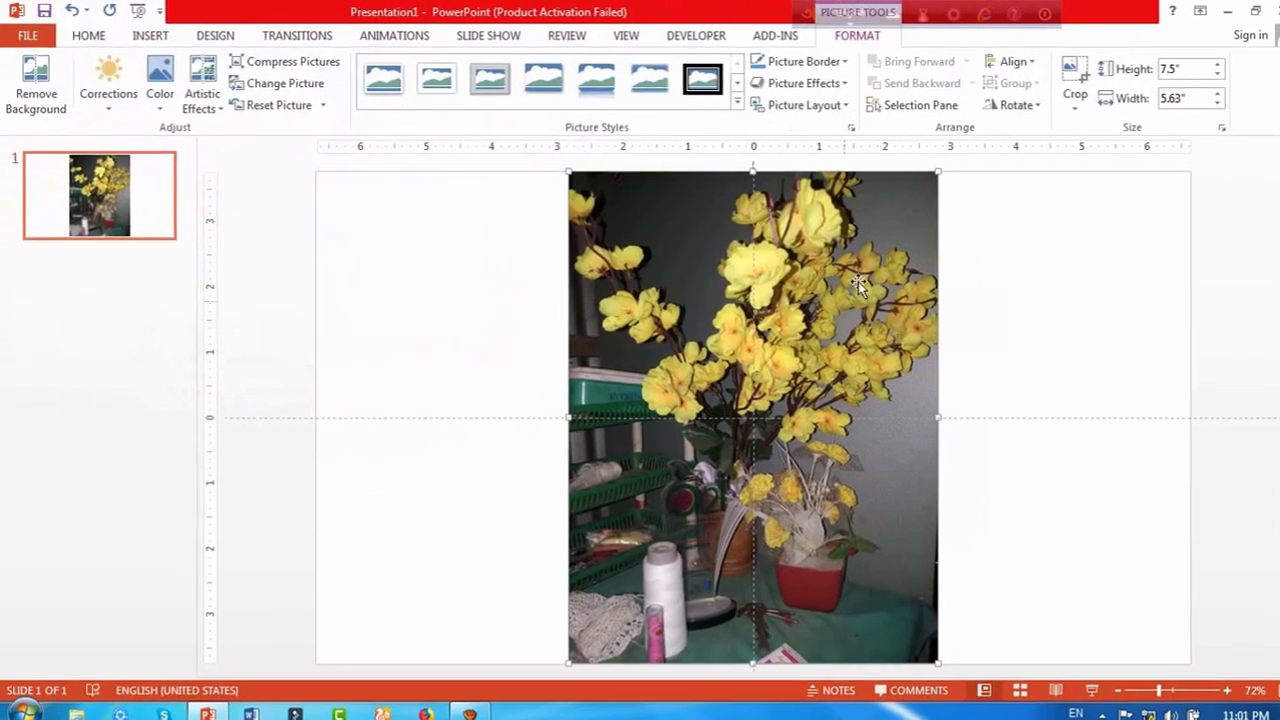
left_click_drag(917, 197, 841, 329)
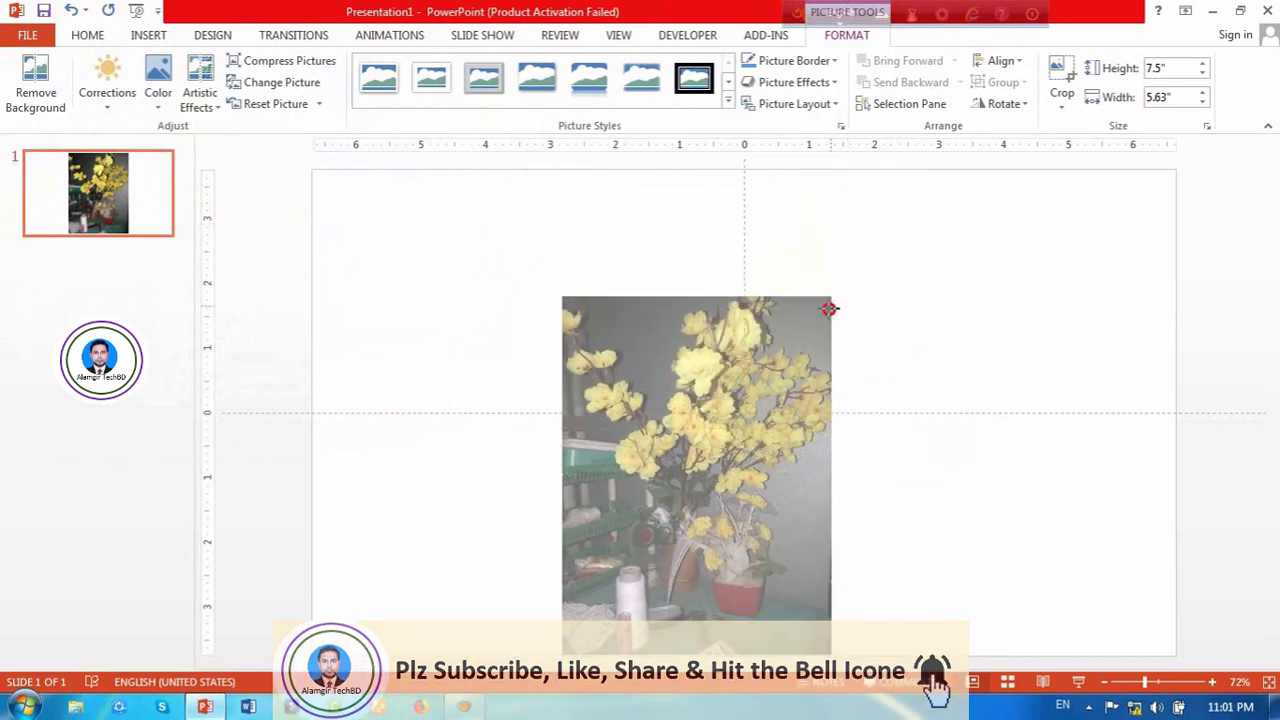
mouse_move(734, 407)
left_mouse_down()
mouse_move(779, 390)
mouse_move(818, 343)
left_mouse_up()
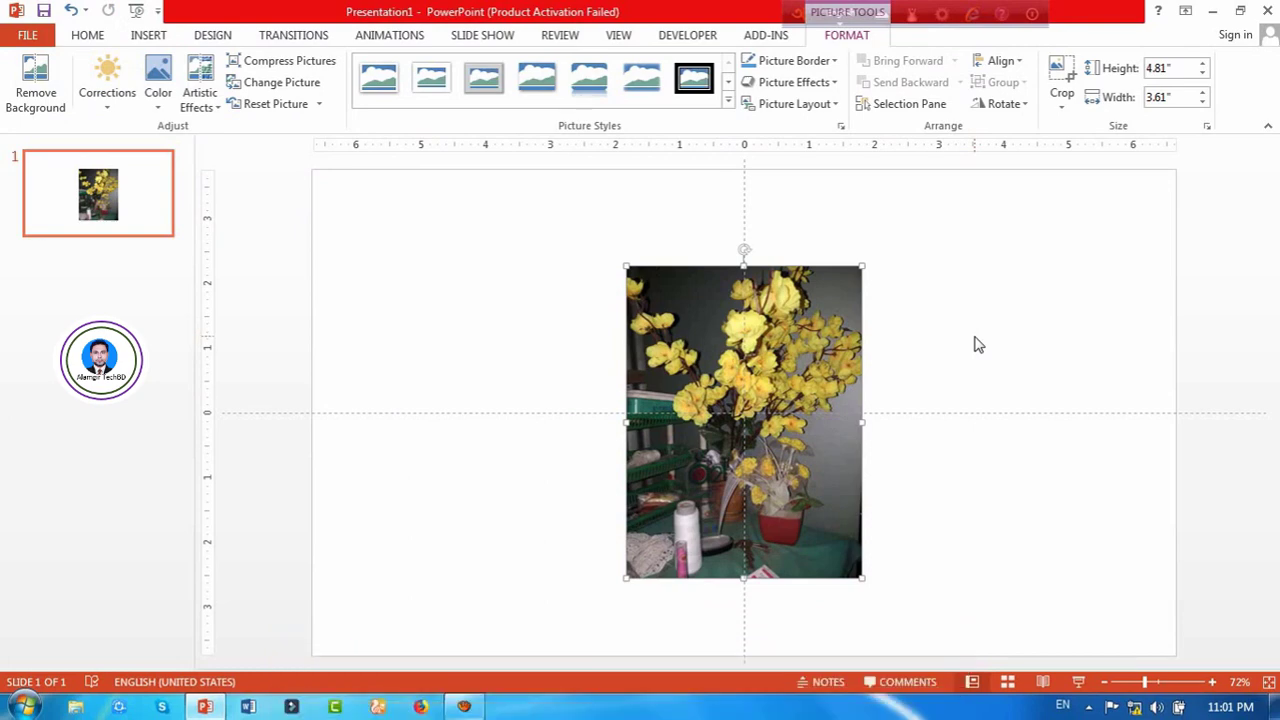
Copy the flower photo and paste duplicate copies onto the slide
key("ctrl+c")
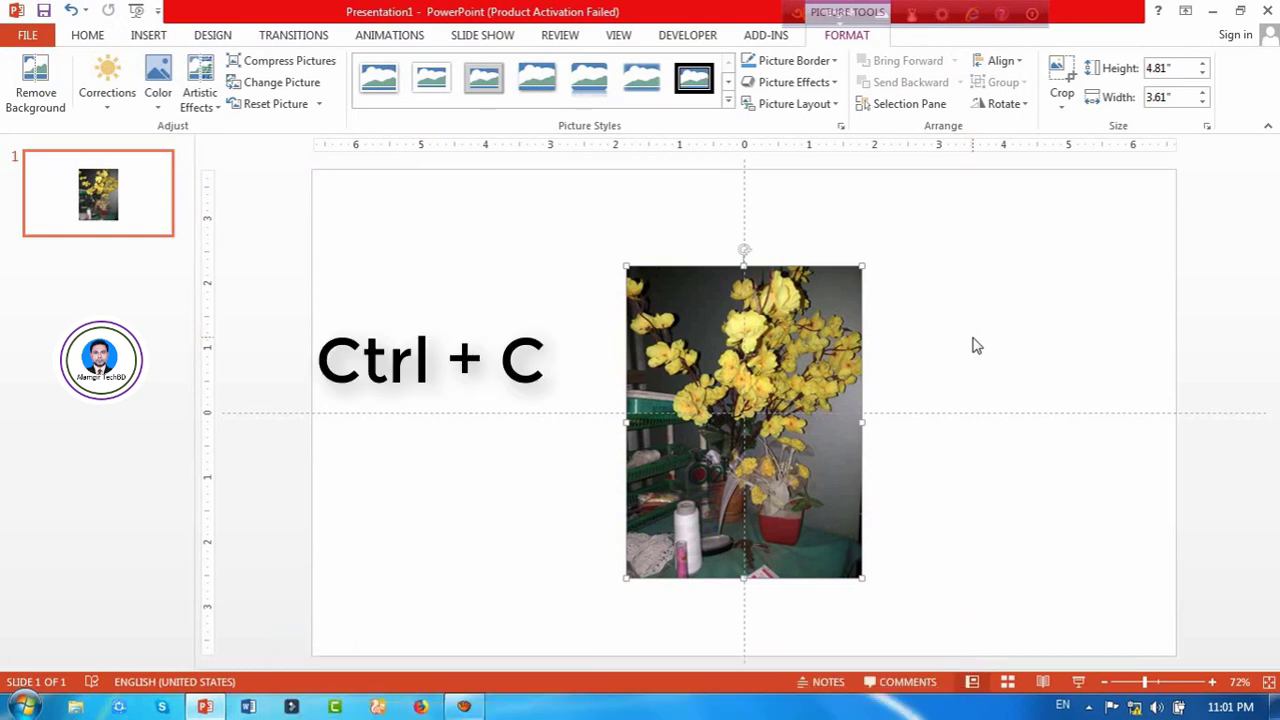
left_click(961, 339)
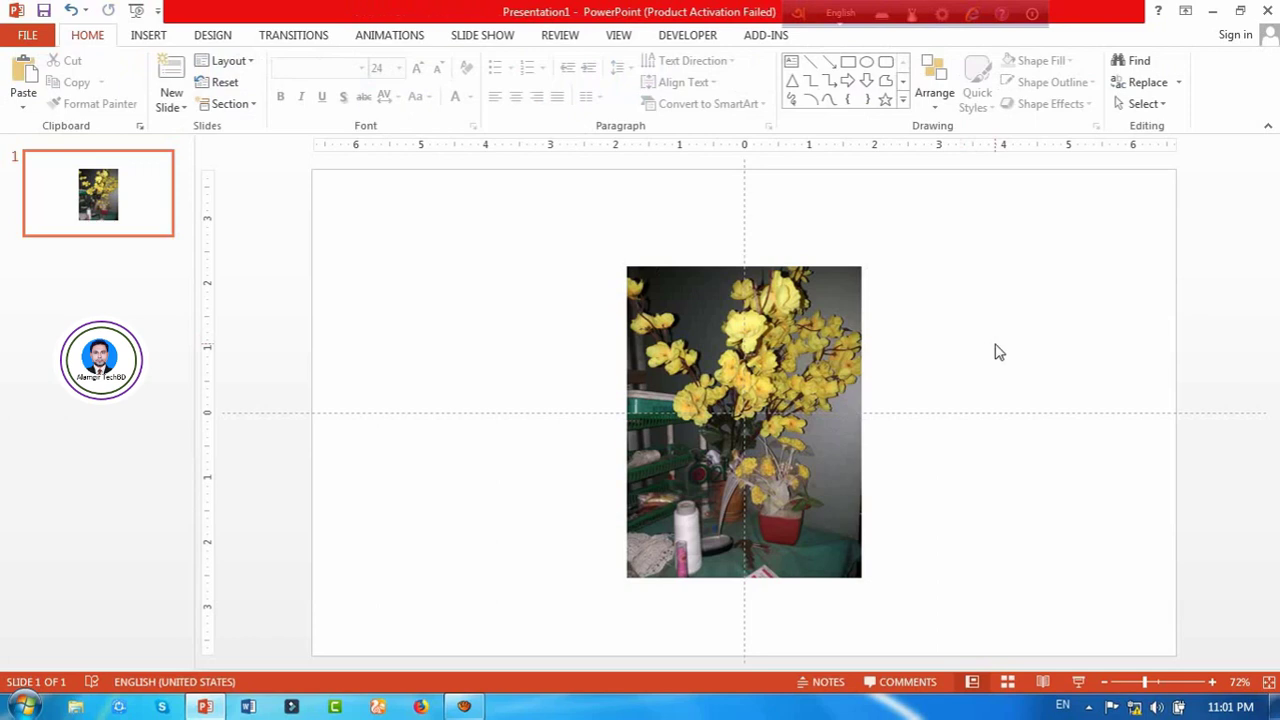
key("ctrl+v")
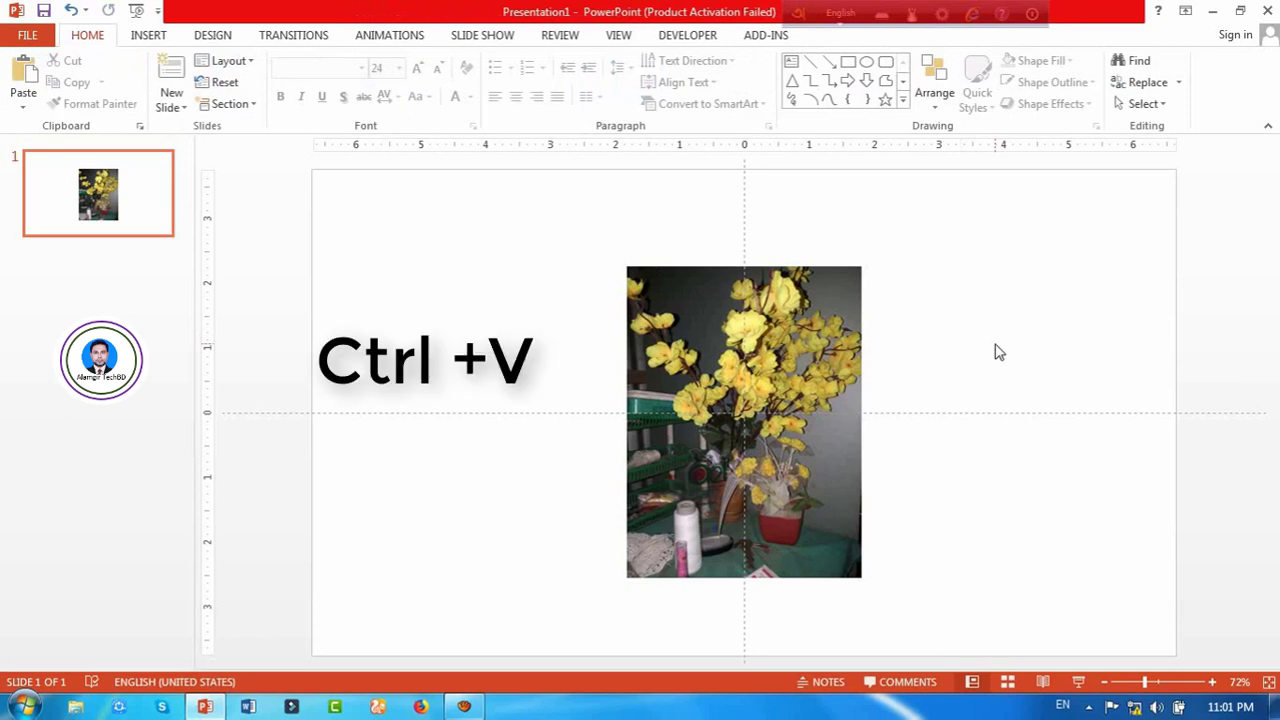
key("ctrl+v")
key("ctrl+v")
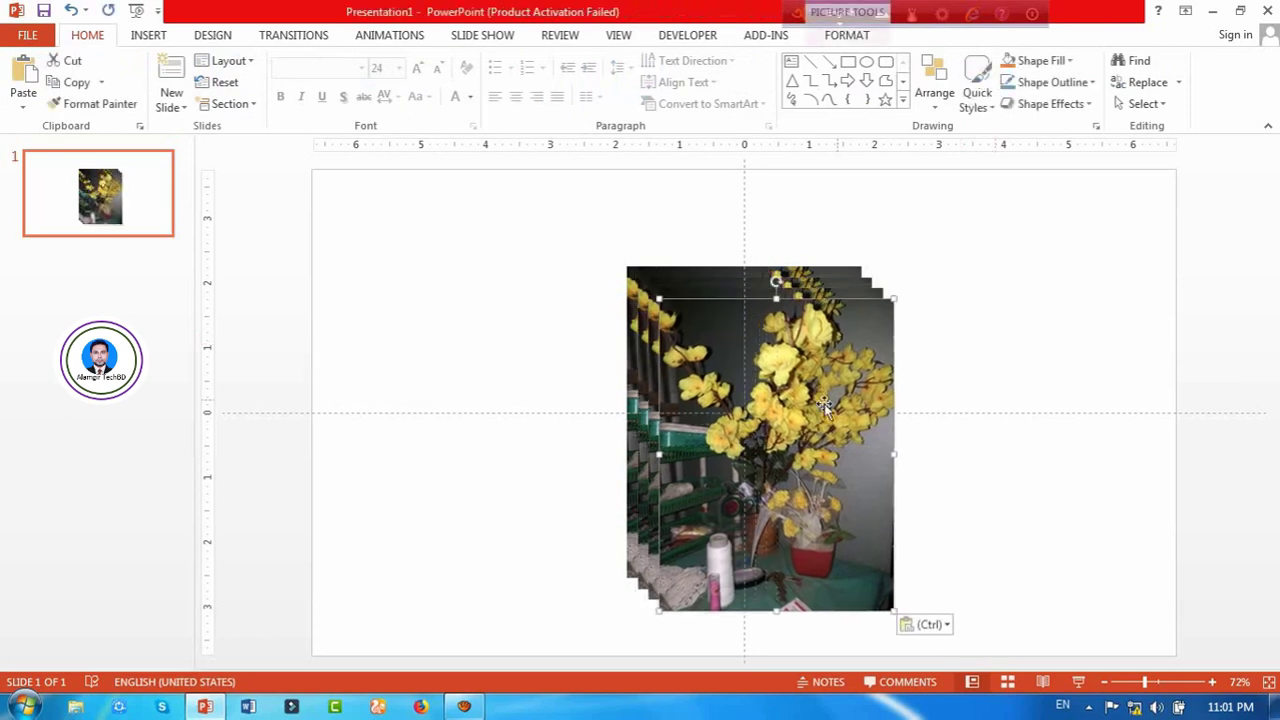
Drag the copies apart into a side-by-side row of four across the slide
left_click_drag(829, 403, 551, 376)
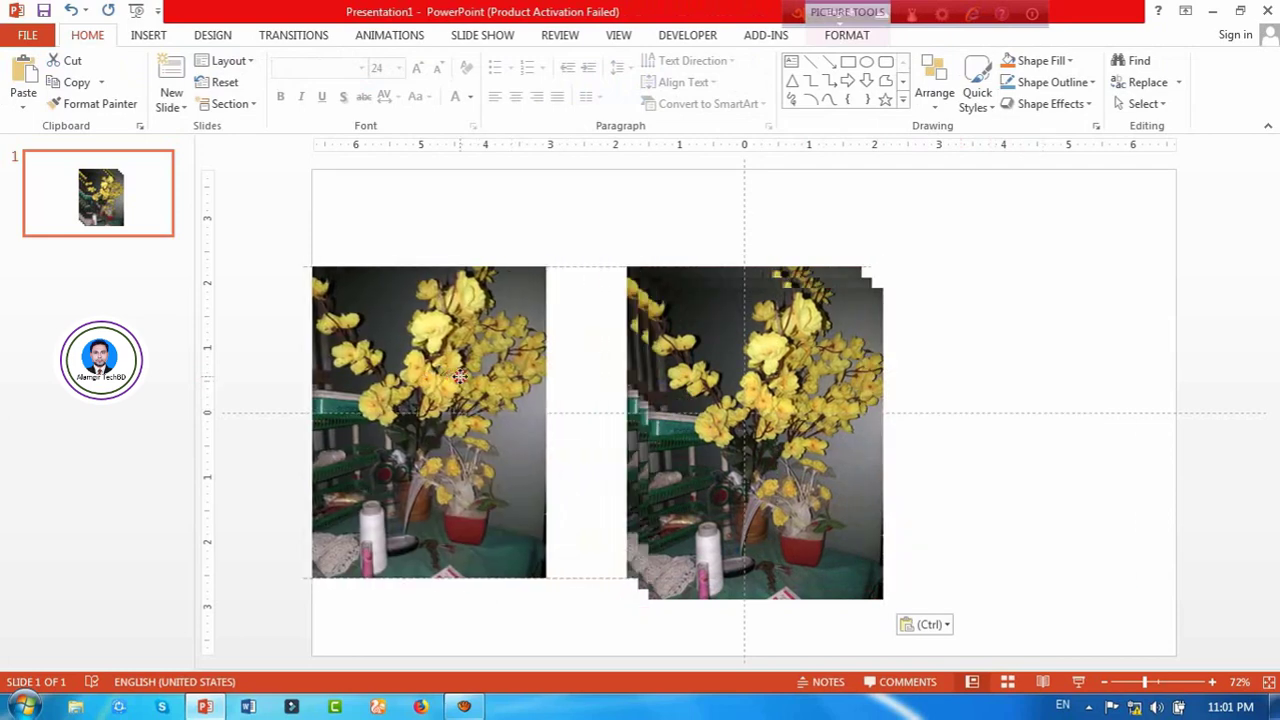
left_click_drag(551, 376, 430, 376)
left_click_drag(746, 395, 634, 392)
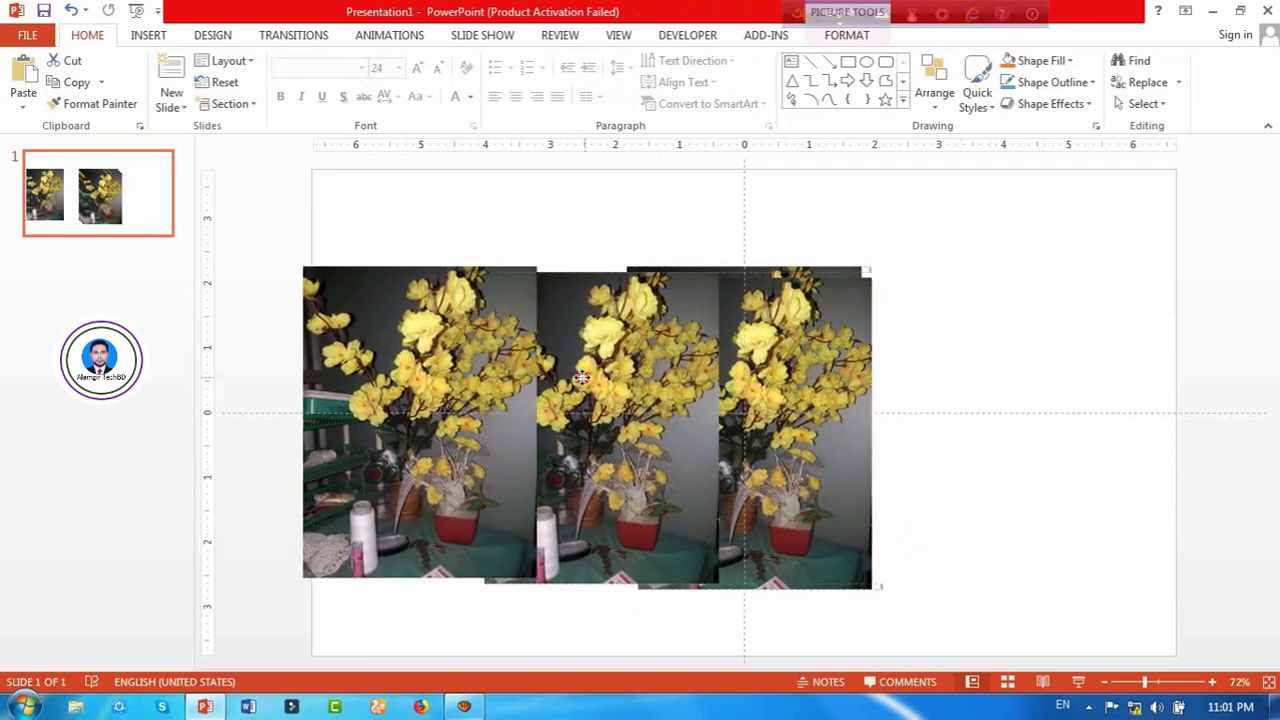
left_click_drag(766, 372, 1018, 381)
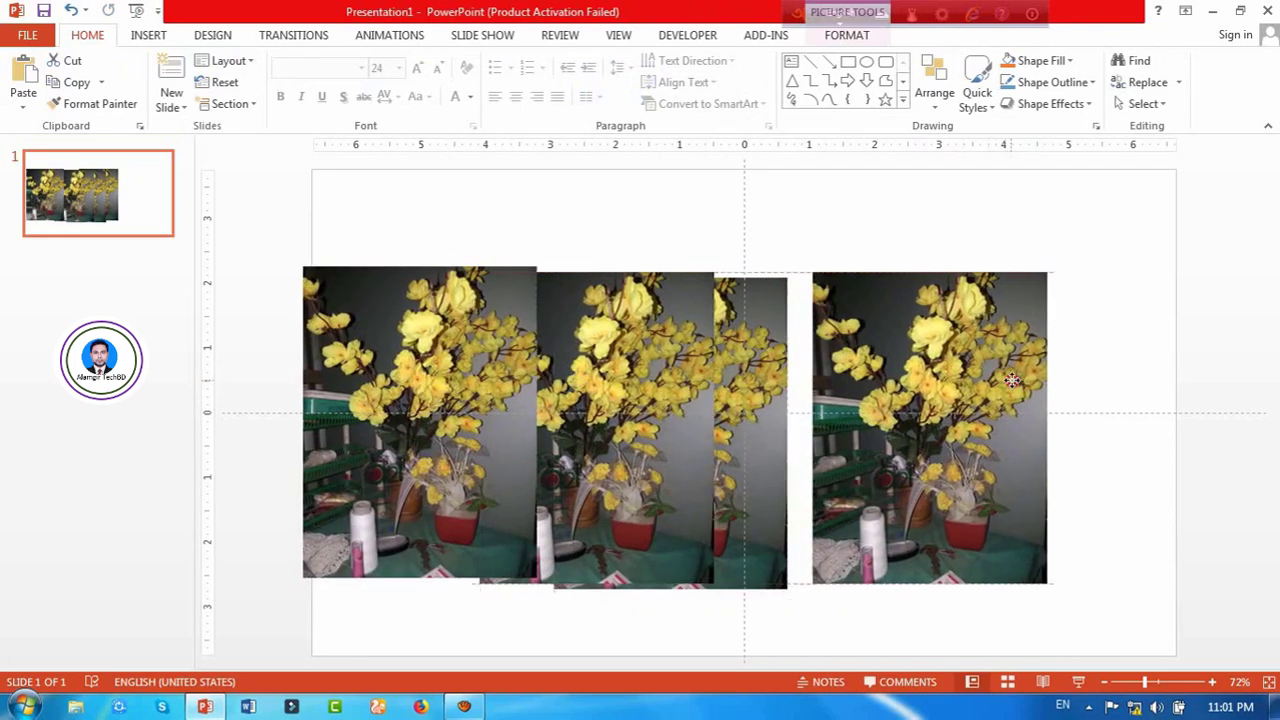
mouse_move(614, 385)
left_mouse_down()
mouse_move(648, 385)
mouse_move(540, 385)
left_mouse_up()
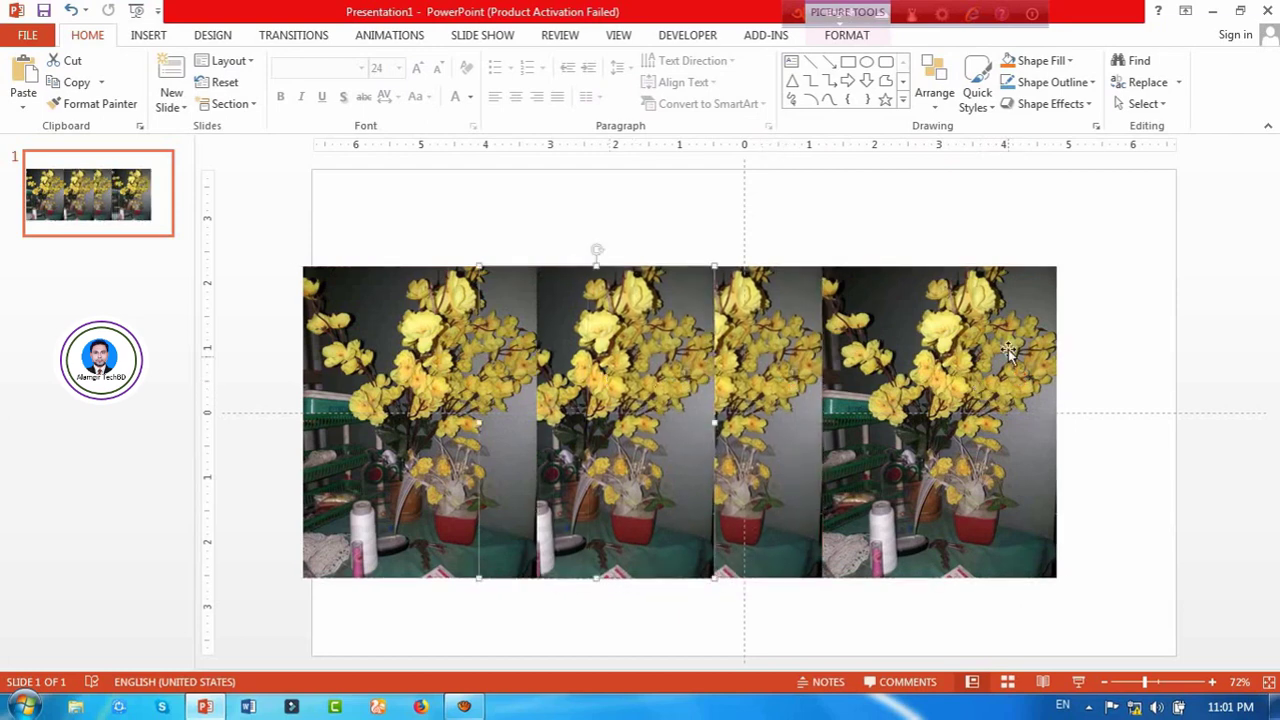
left_click(960, 367)
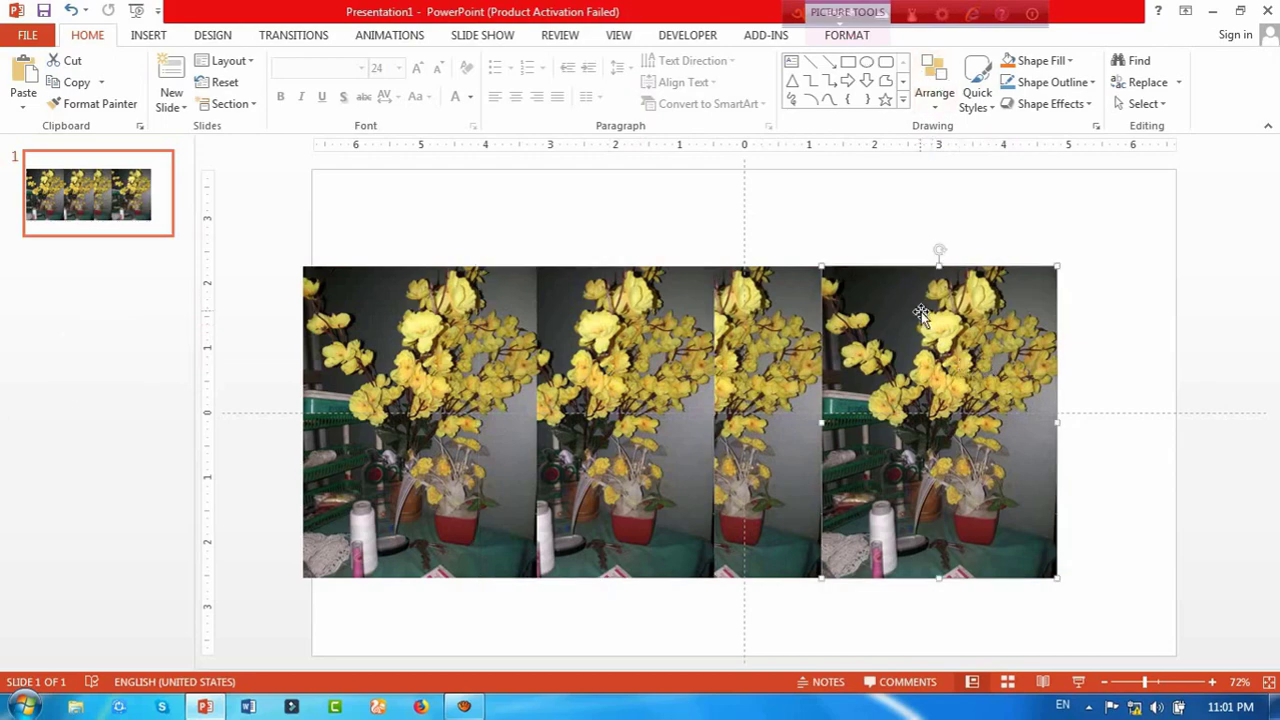
Apply the Brightness -20%, Contrast +40% correction preset to the selected flower photo
left_click(843, 40)
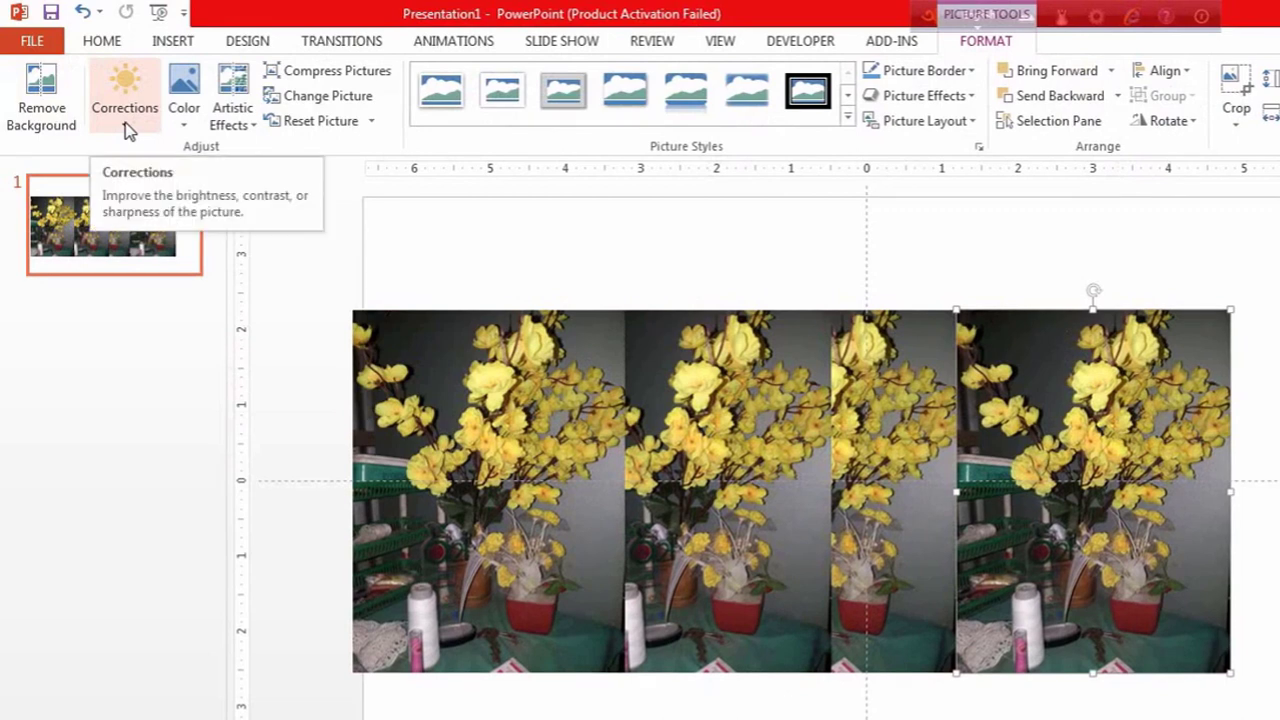
left_click(126, 124)
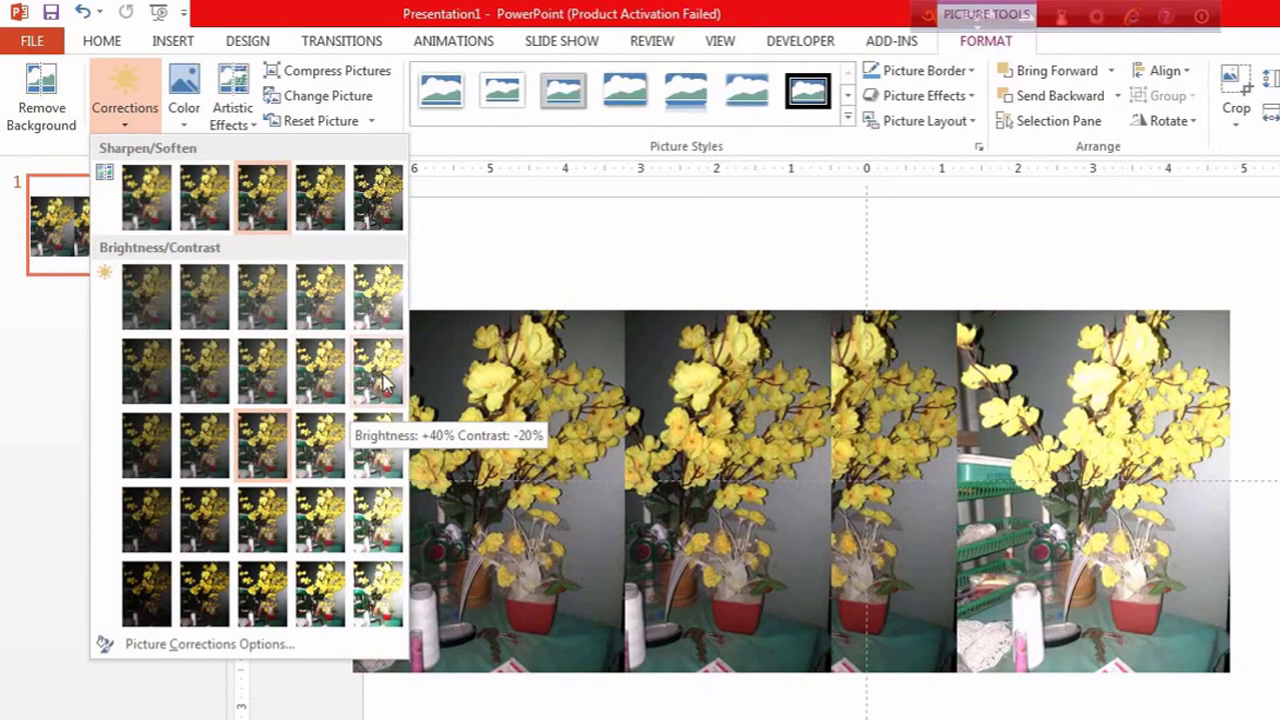
left_click(383, 378)
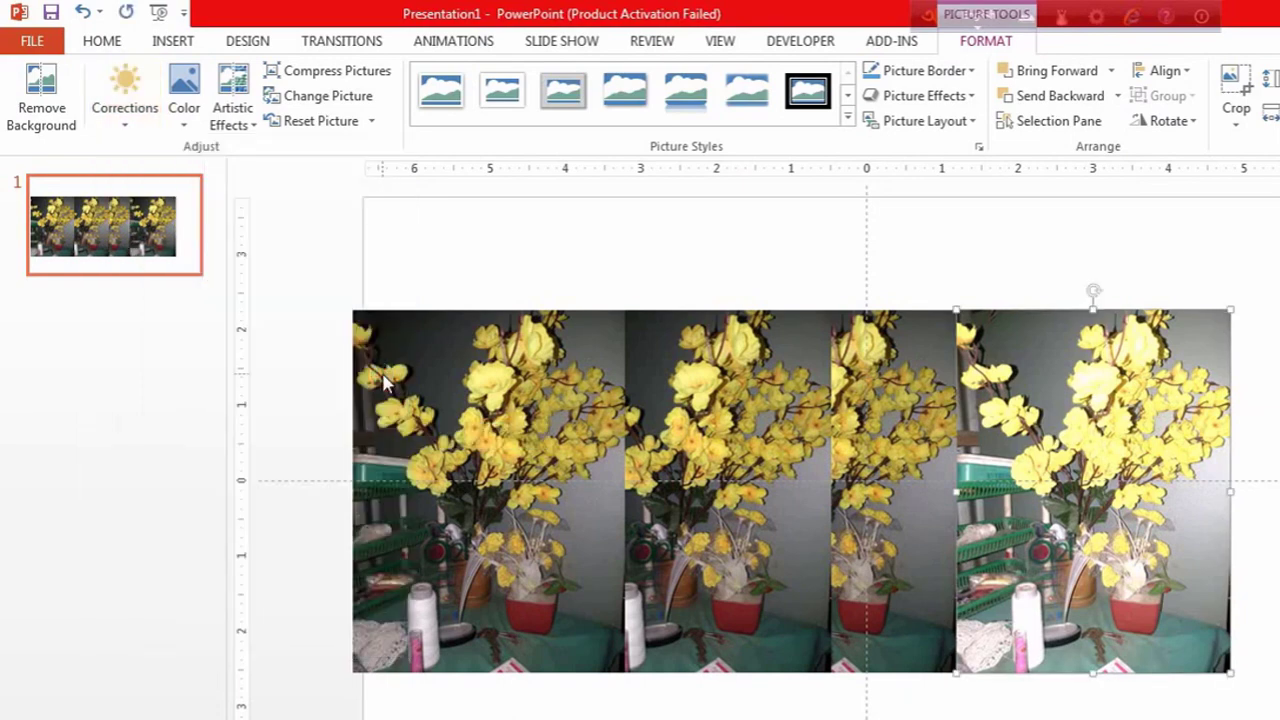
Recolour the third flower photo with a light gold/orange preset
left_click(906, 398)
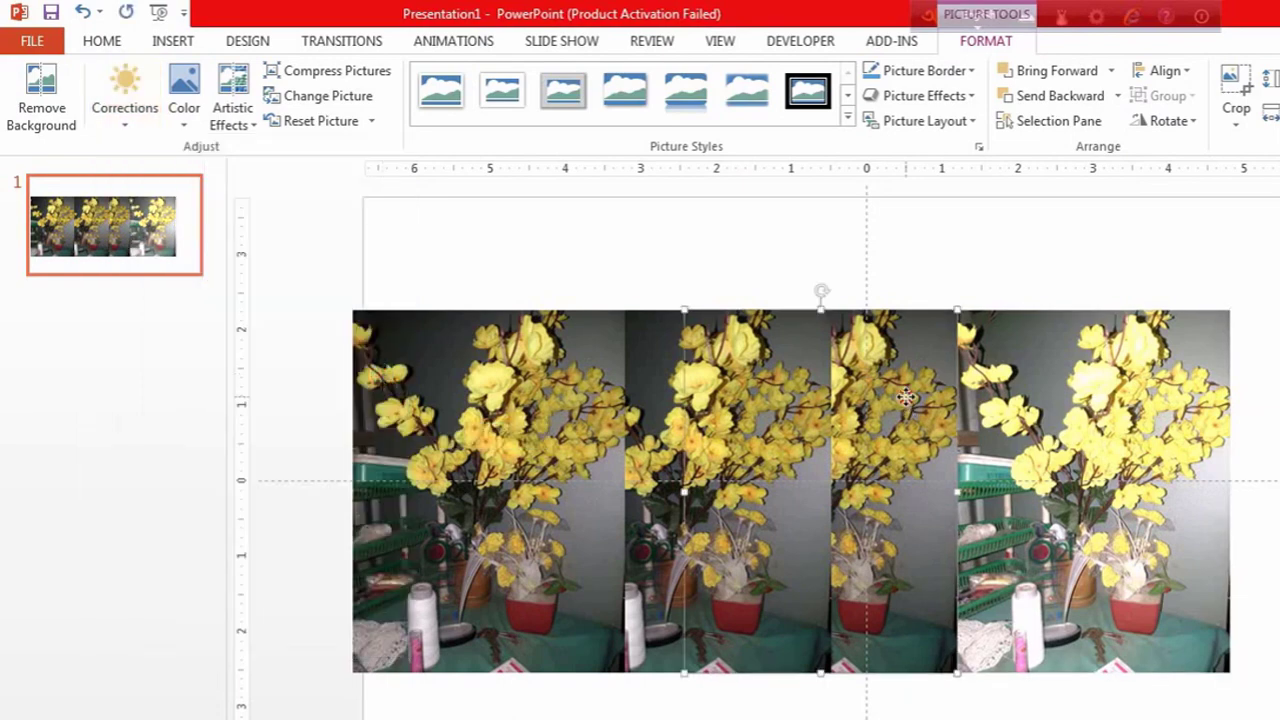
left_click(186, 124)
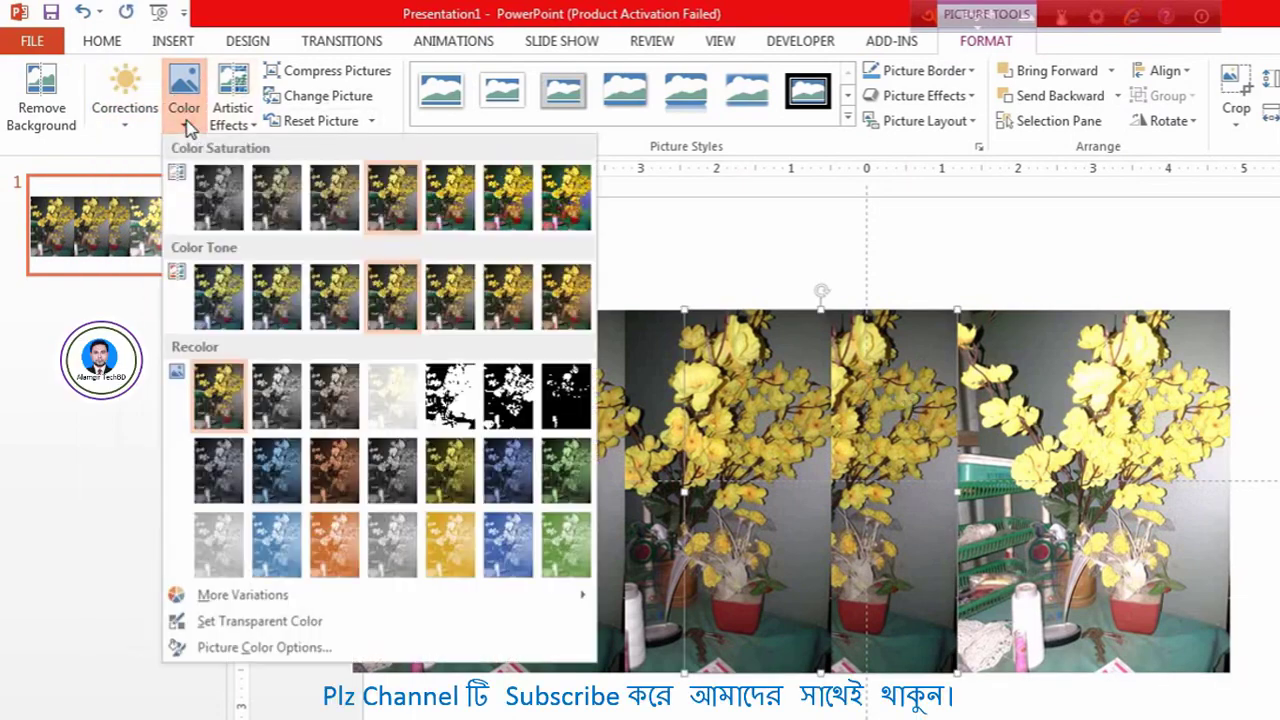
left_click(452, 545)
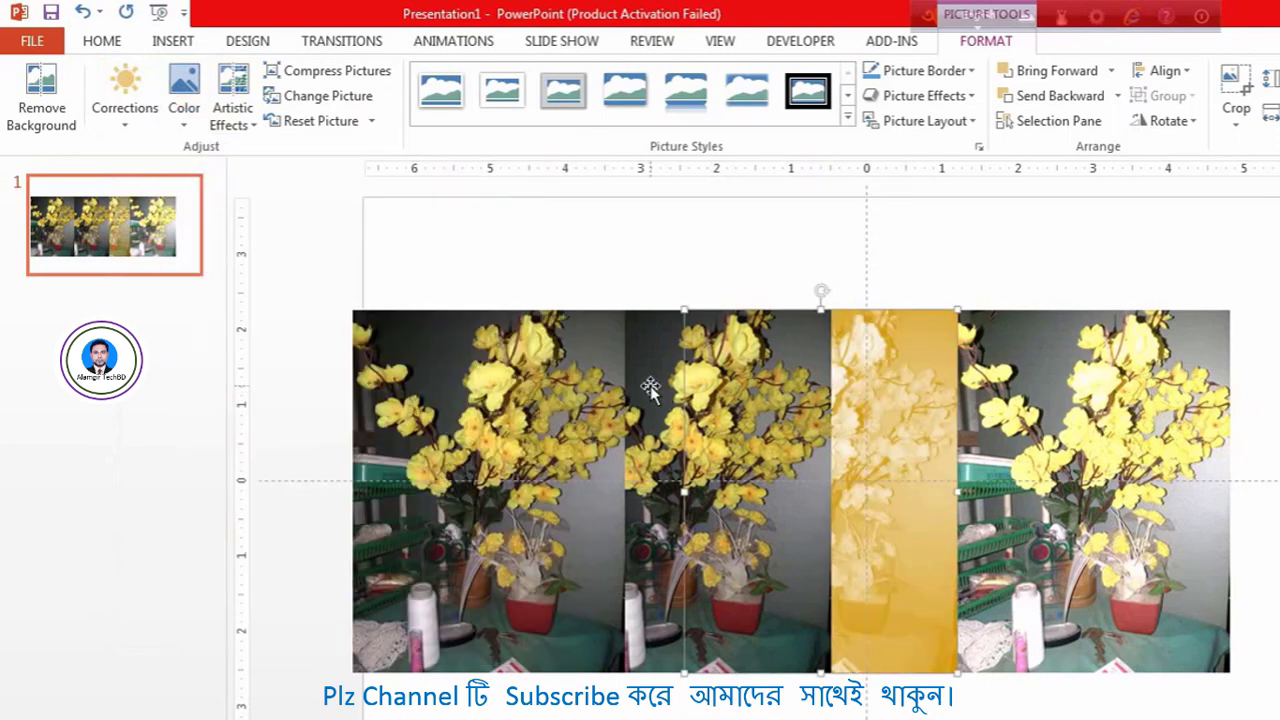
Give the second photo an artistic effect and apply another brightness/contrast correction preset
left_click(232, 112)
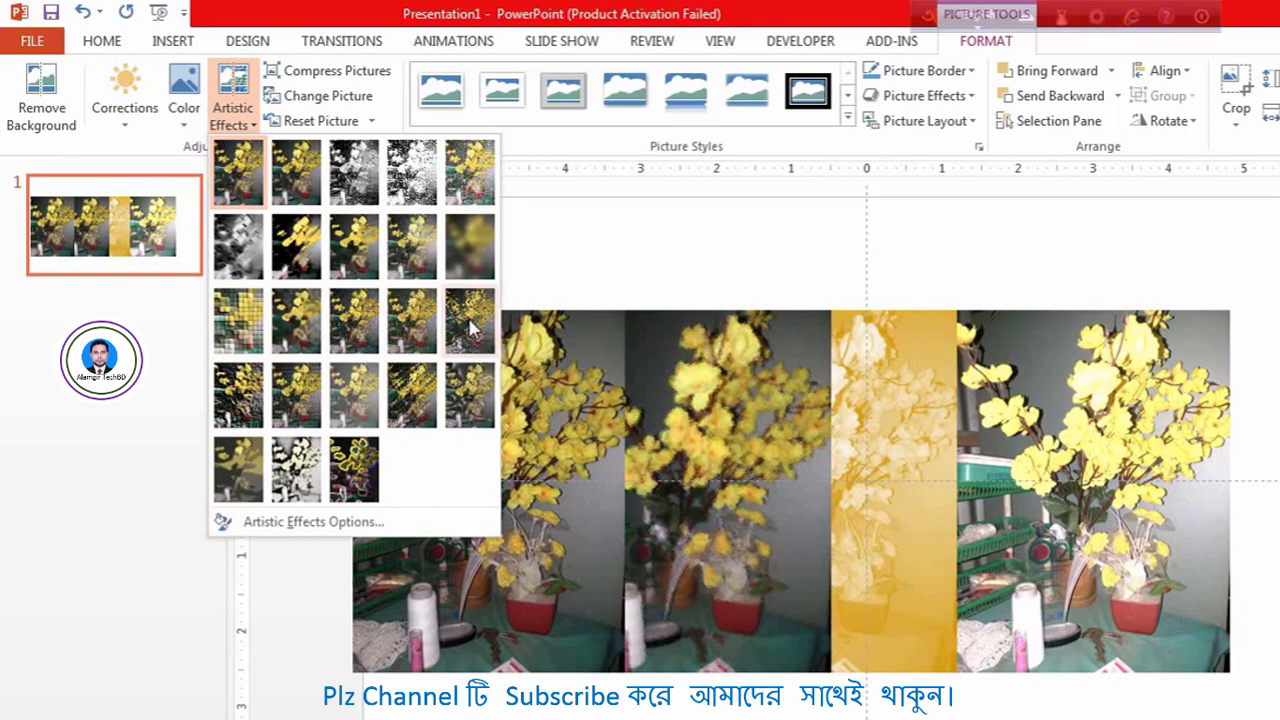
left_click(420, 315)
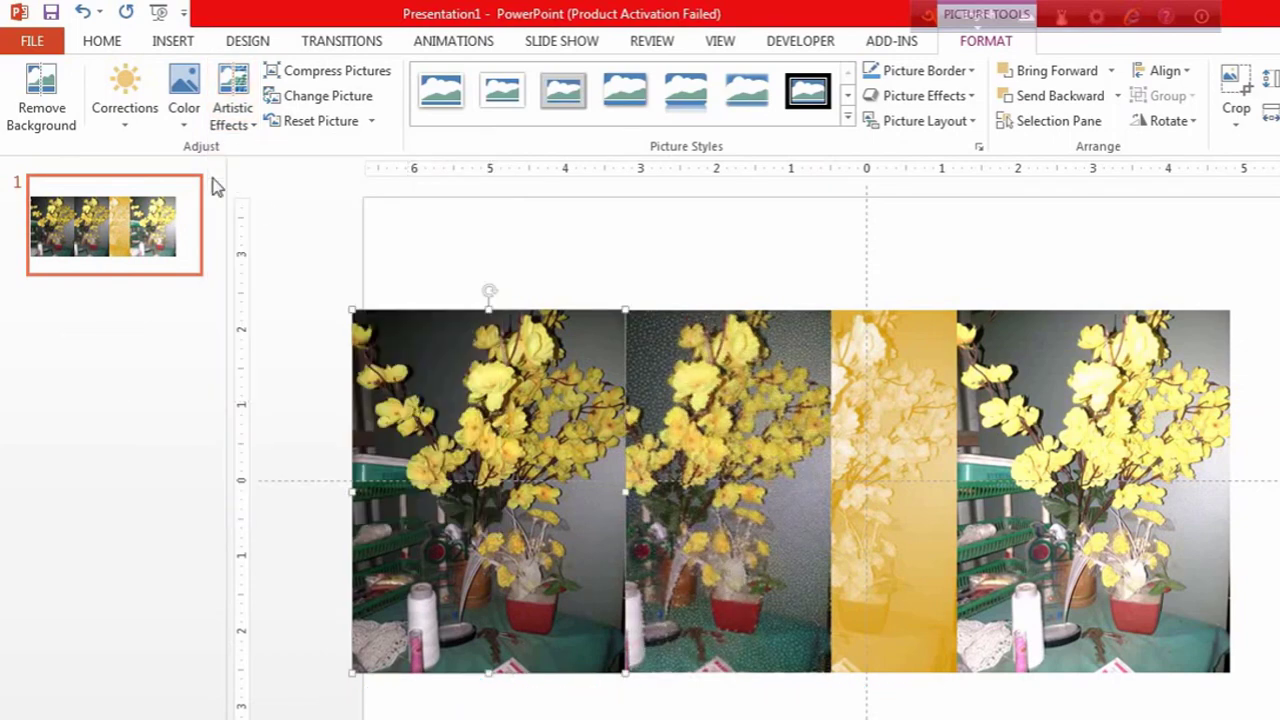
left_click(128, 130)
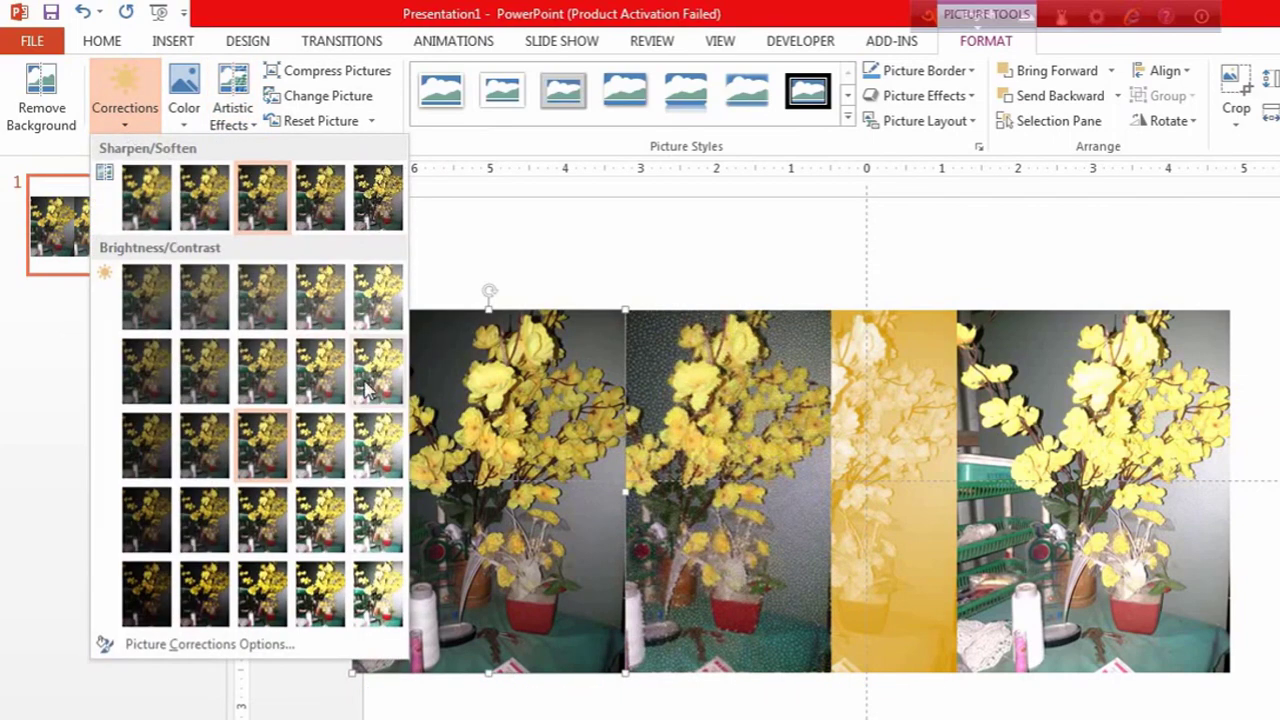
left_click(205, 595)
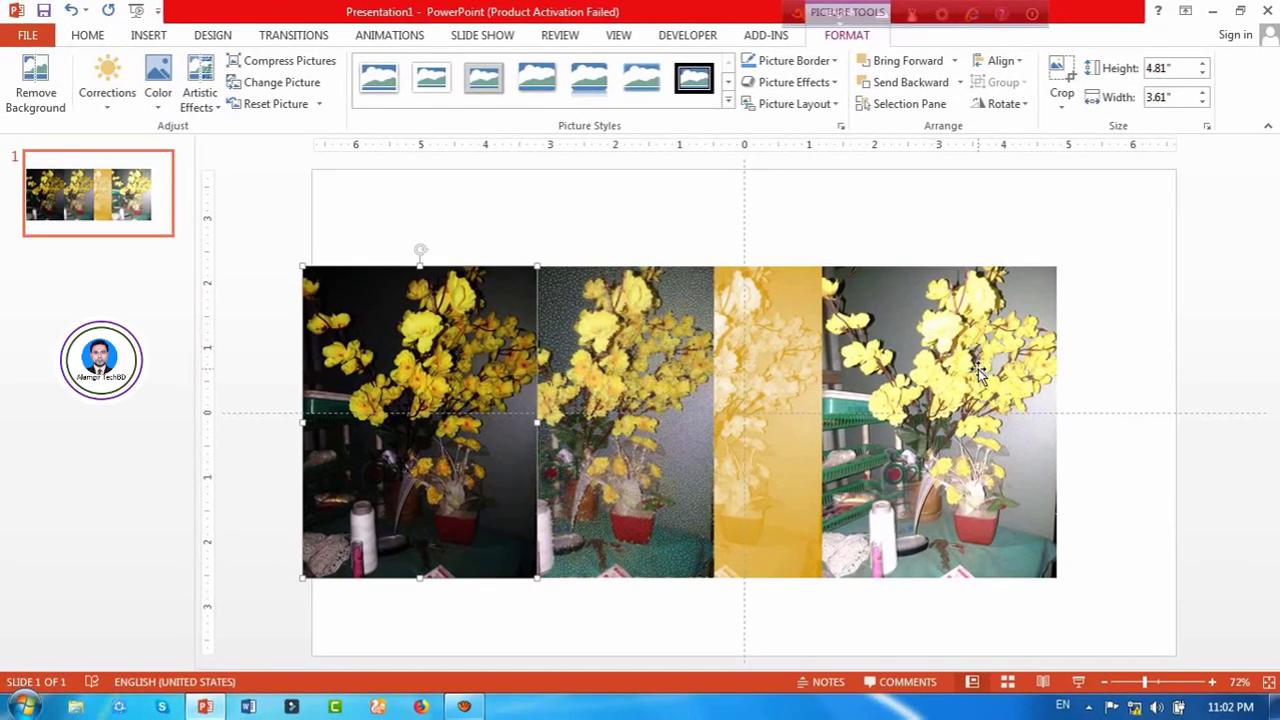
left_click(978, 372)
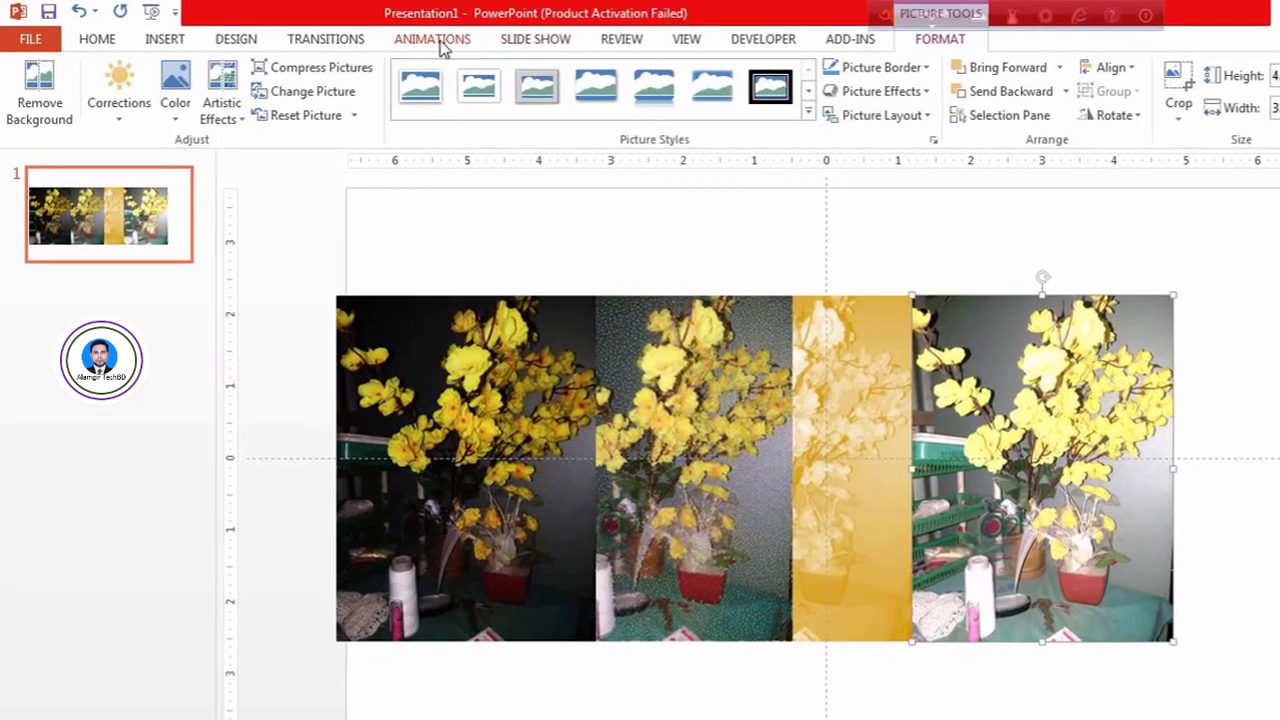
Animate the photos right to left with Shape, Wipe, Split and Float In entrances
left_click(434, 50)
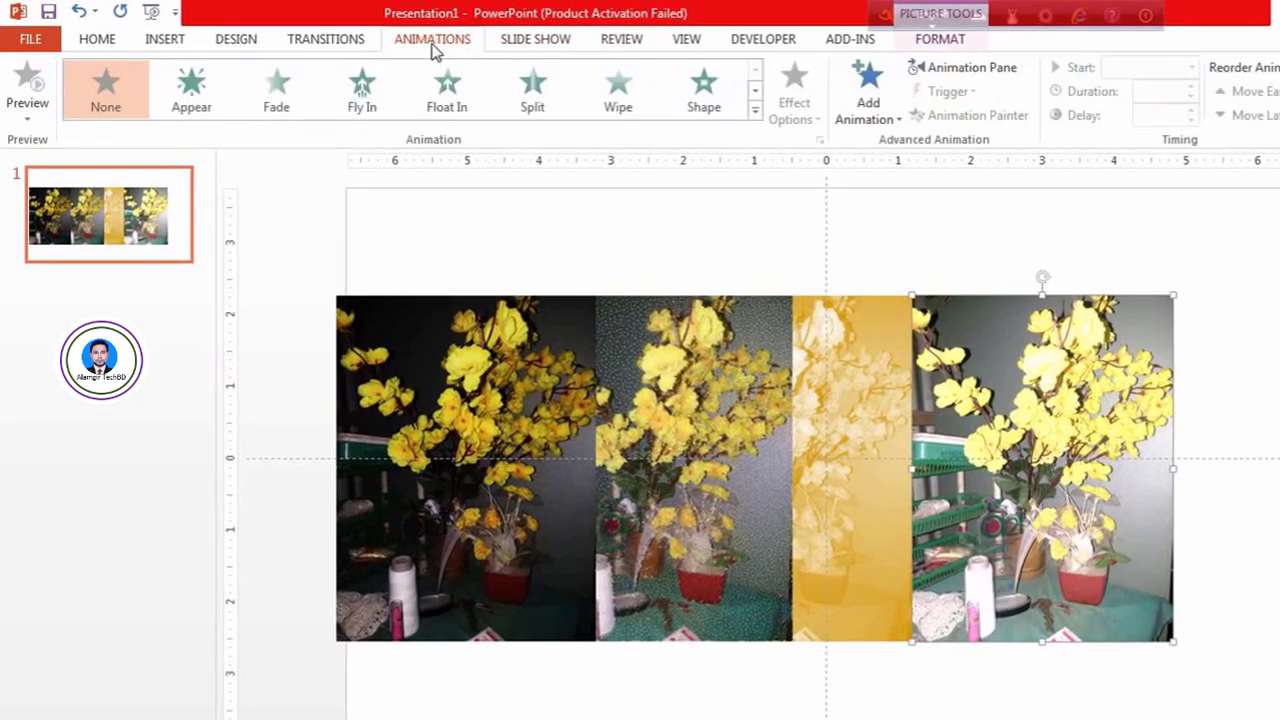
left_click(705, 100)
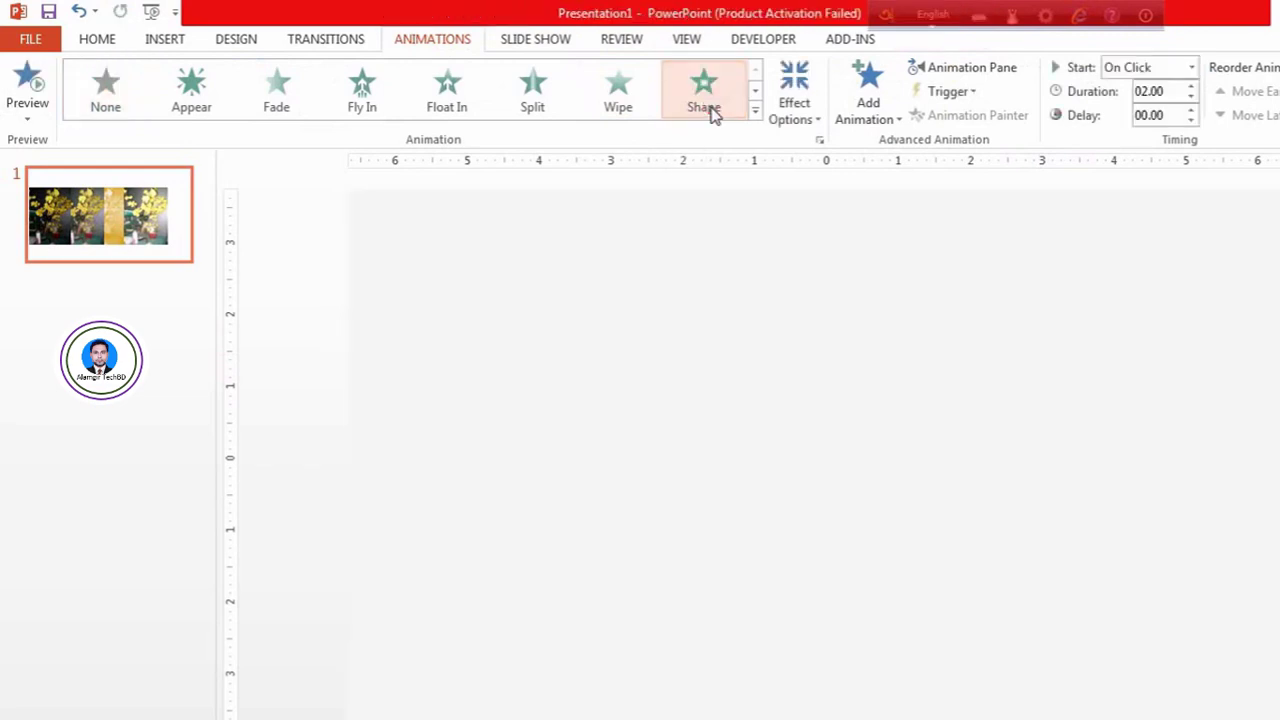
left_click(845, 345)
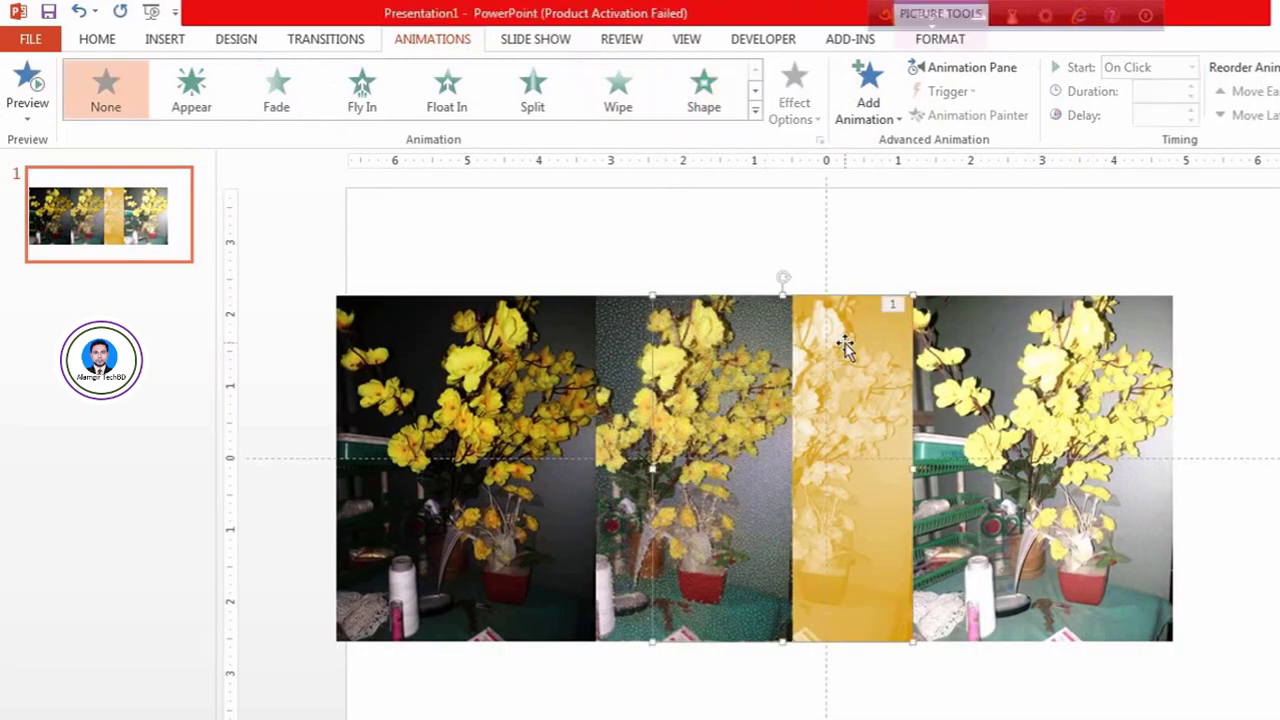
left_click(614, 108)
left_click(637, 350)
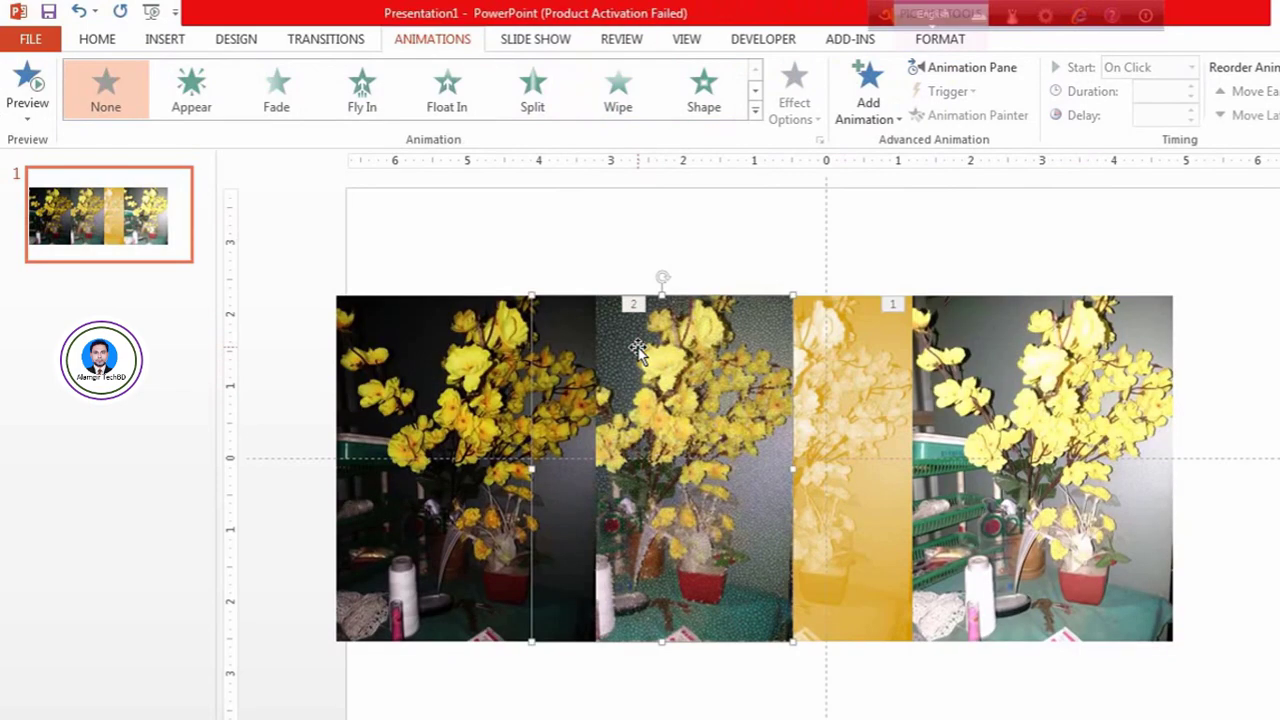
left_click(532, 92)
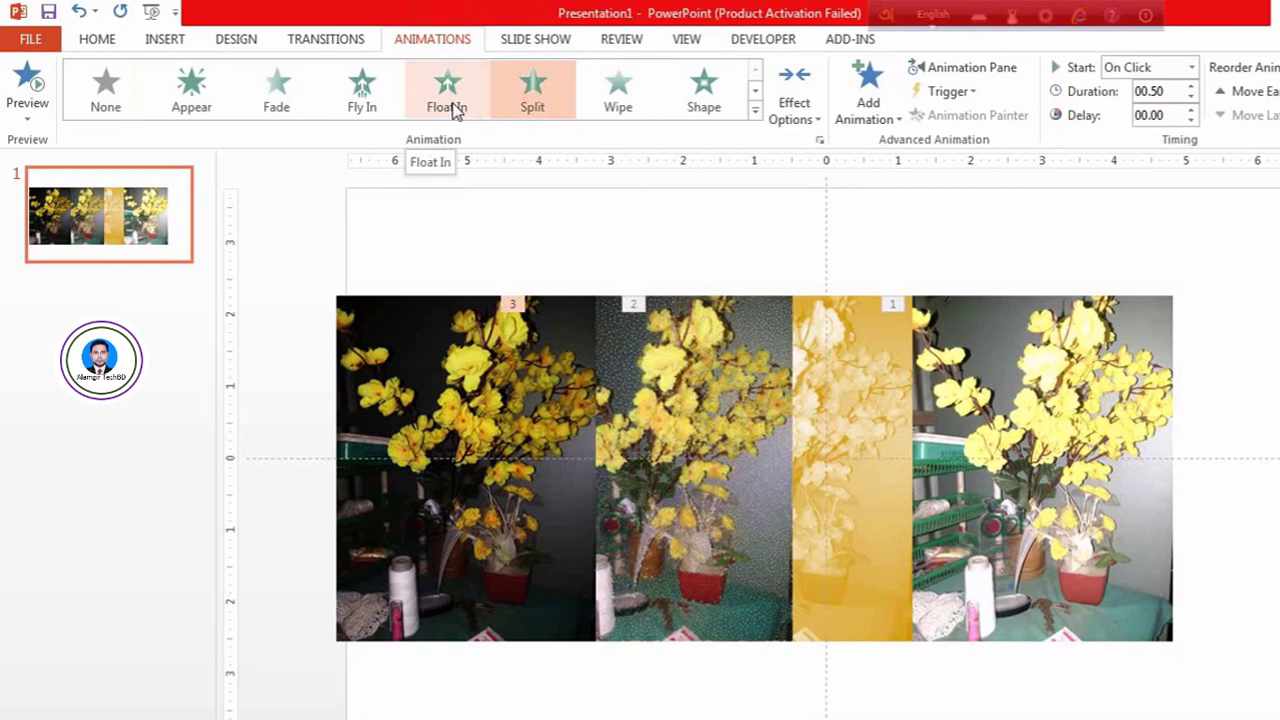
left_click(367, 365)
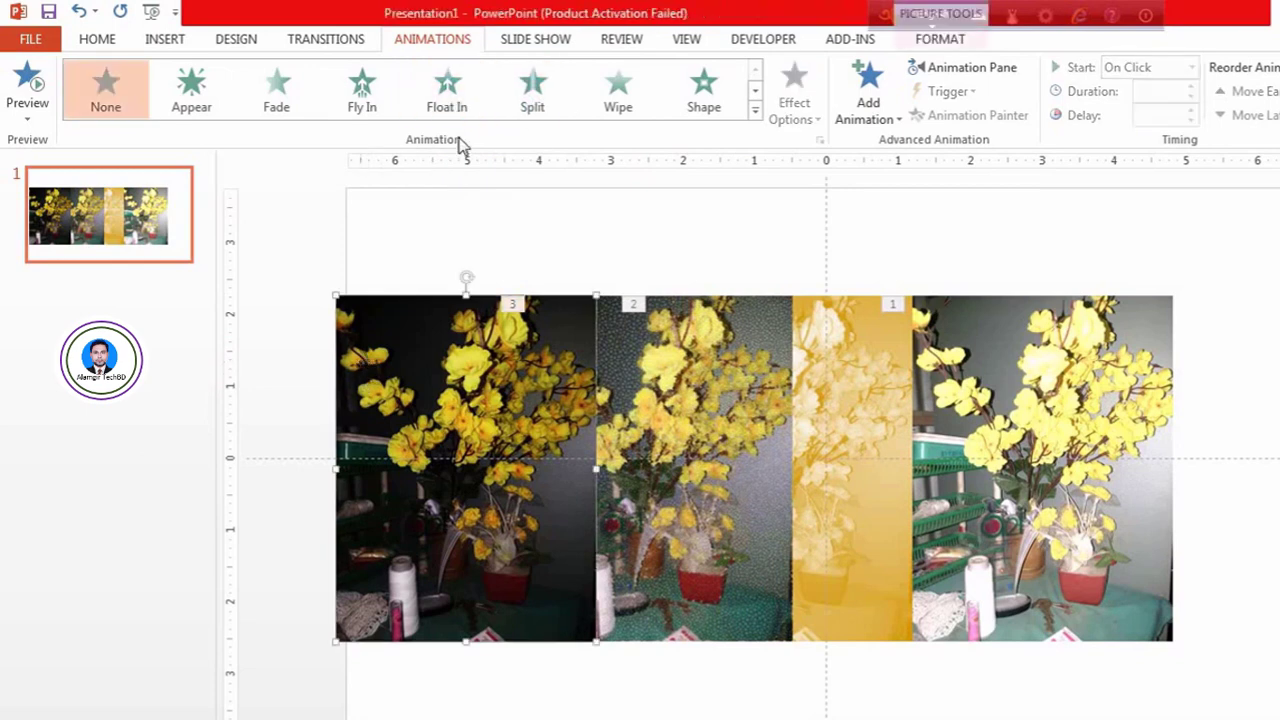
left_click(449, 100)
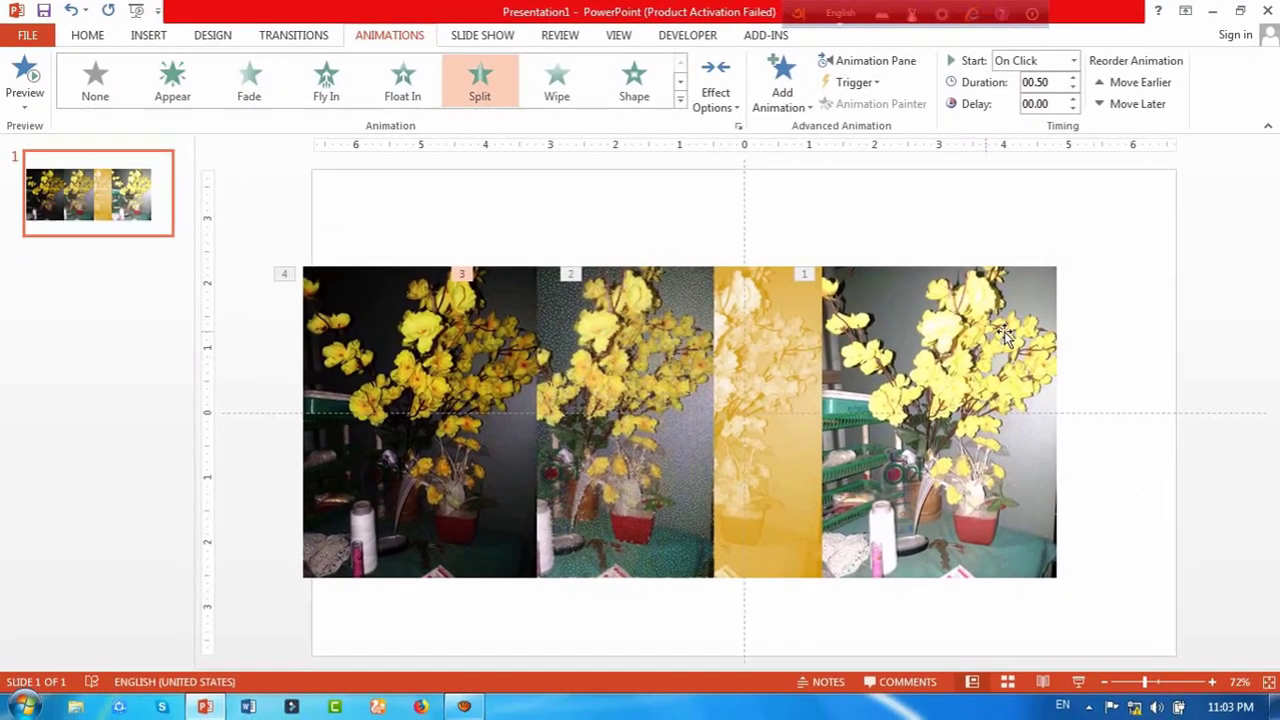
Review the animation order of Pictures 8, 9 and 10 in the Animation Pane
left_click(1004, 331)
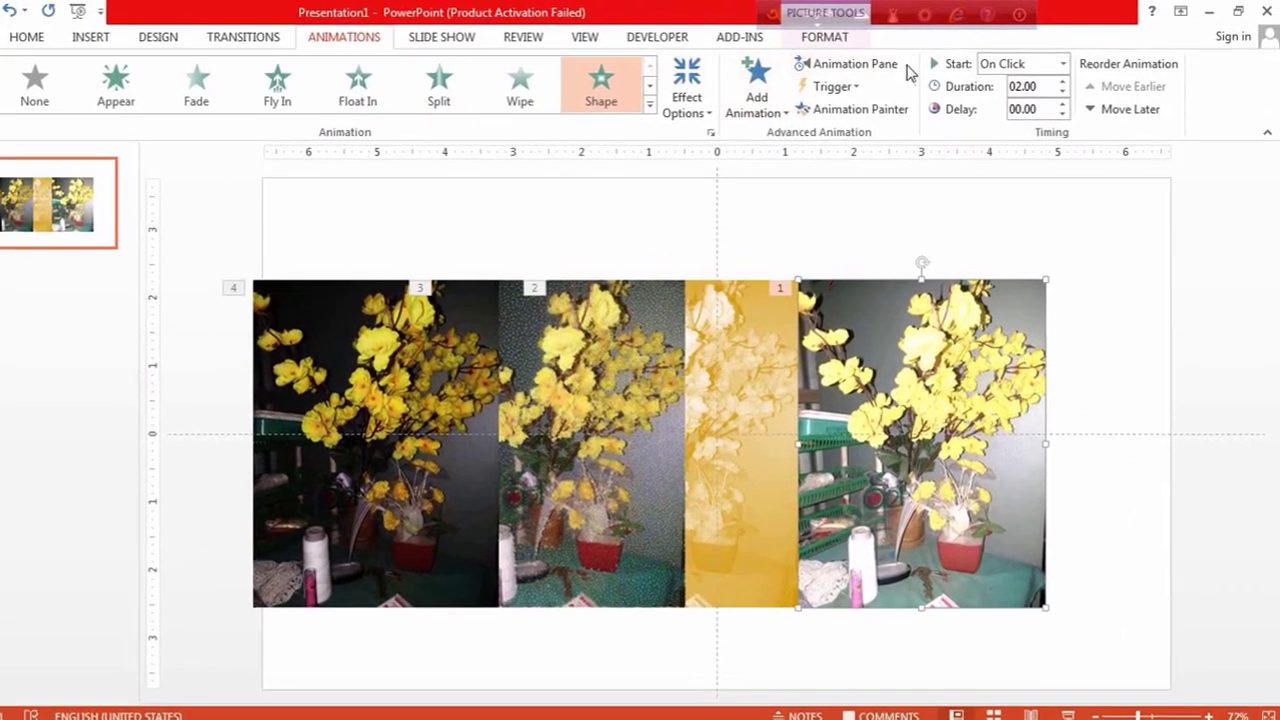
left_click(886, 62)
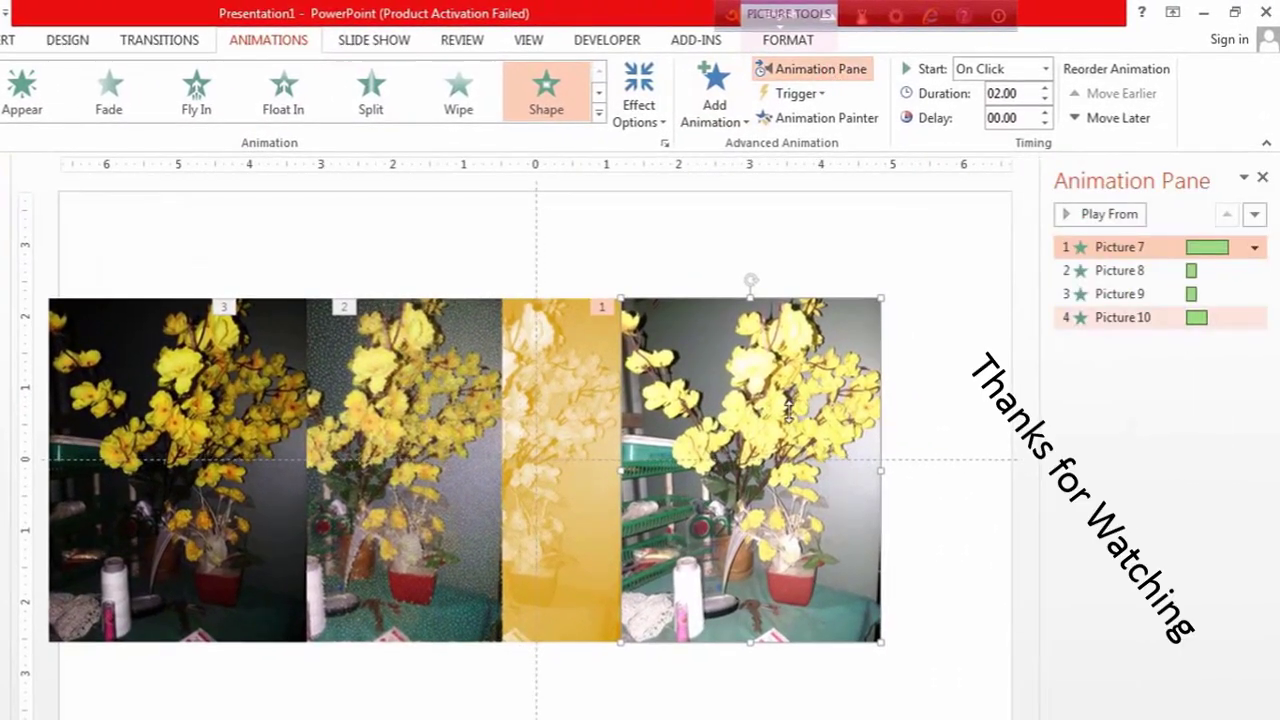
left_click(468, 416)
left_click(340, 412)
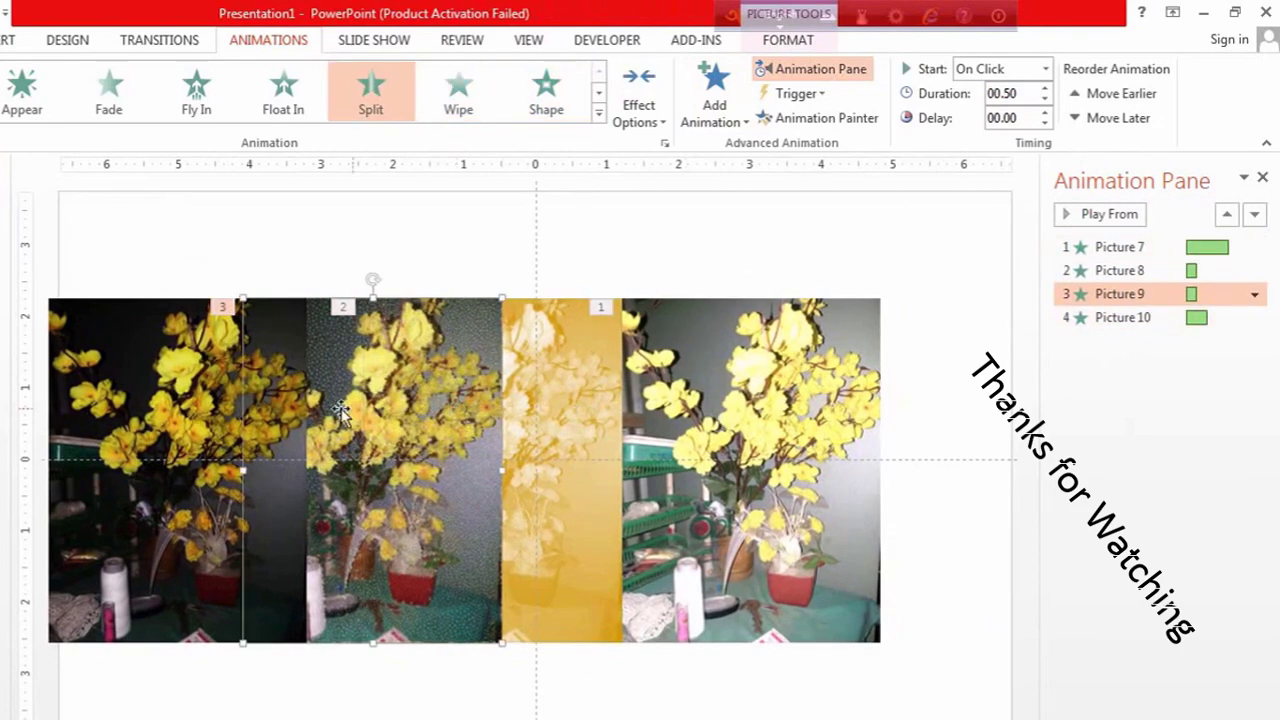
left_click(248, 406)
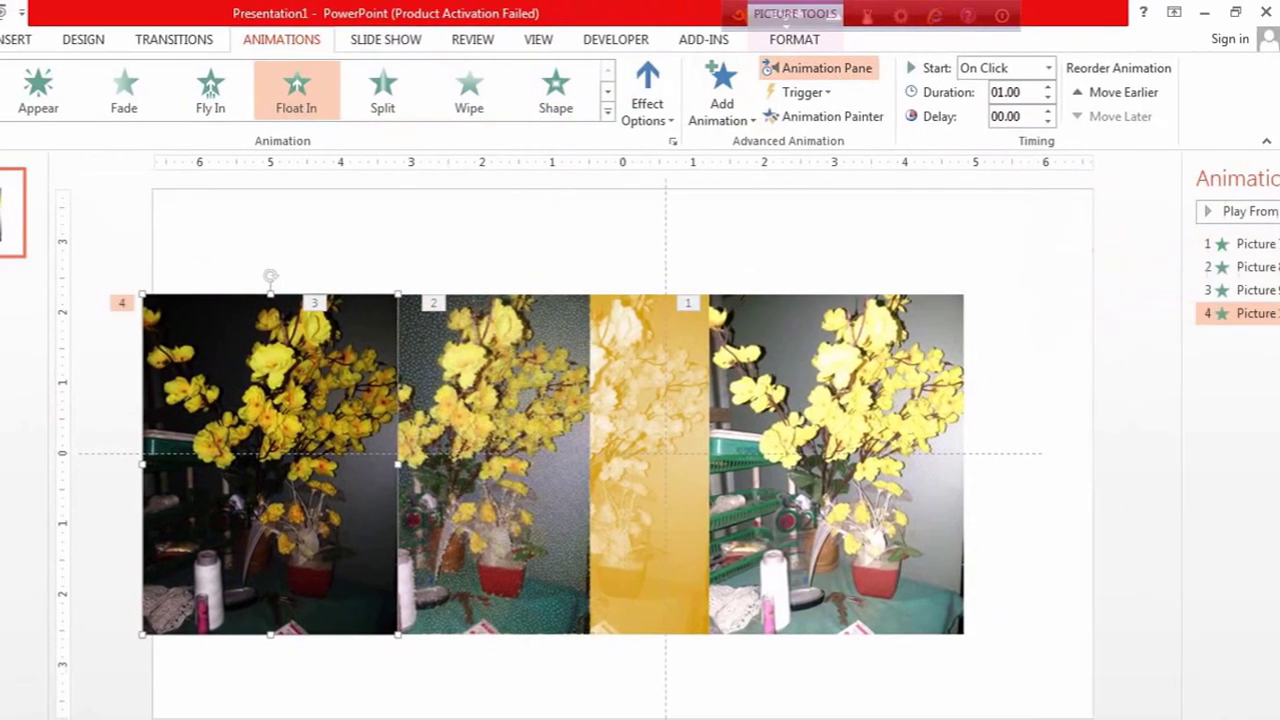
left_click(1262, 177)
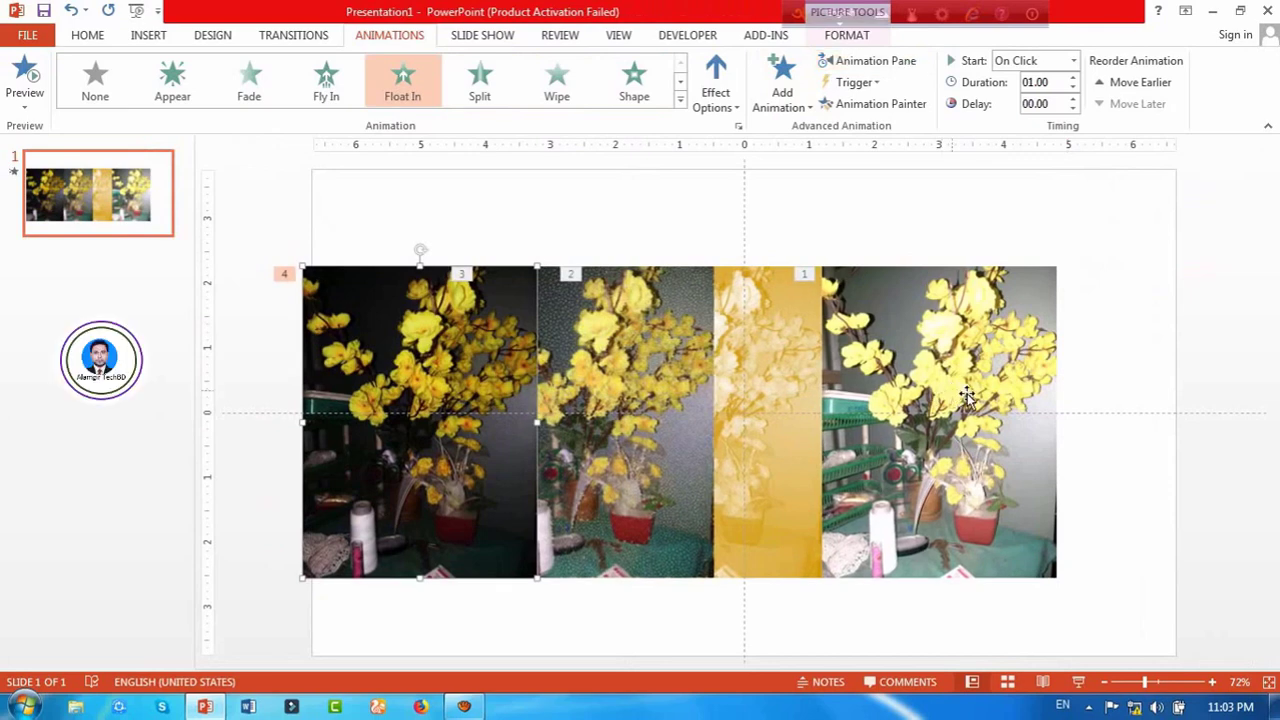
Preview the animations and nudge the rightmost photo slightly left
left_click(634, 80)
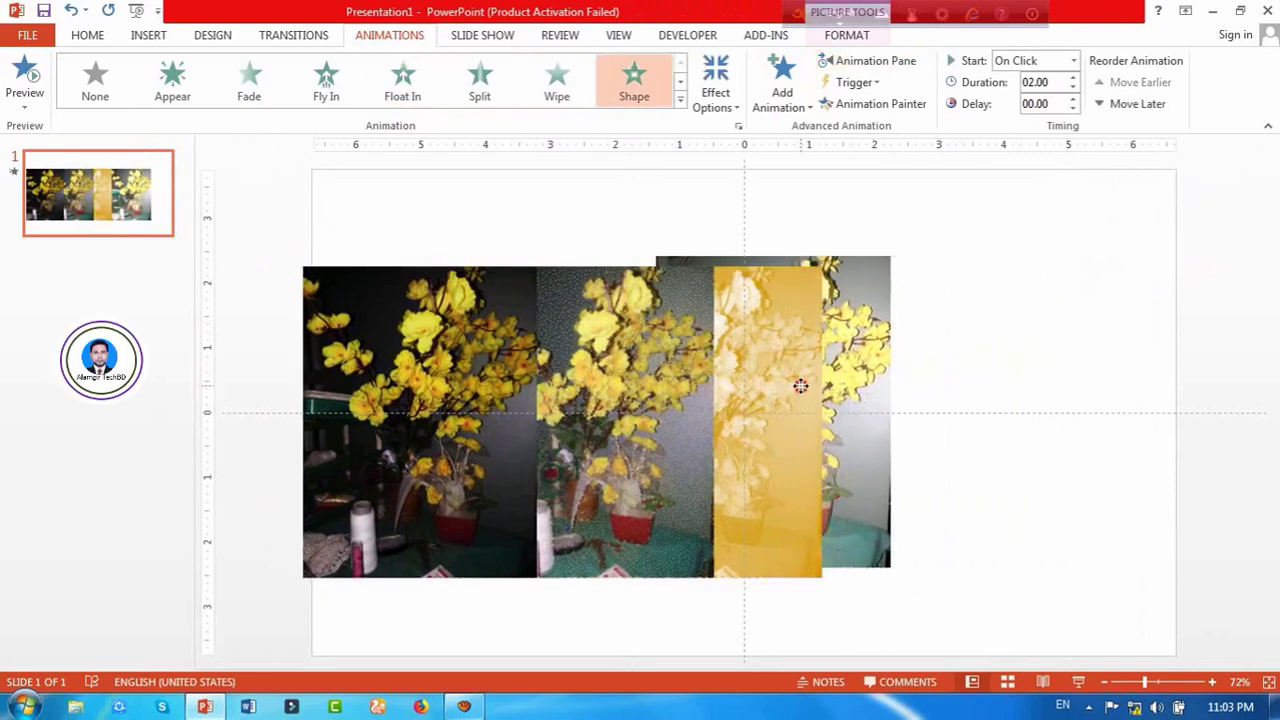
left_click_drag(801, 385, 770, 385)
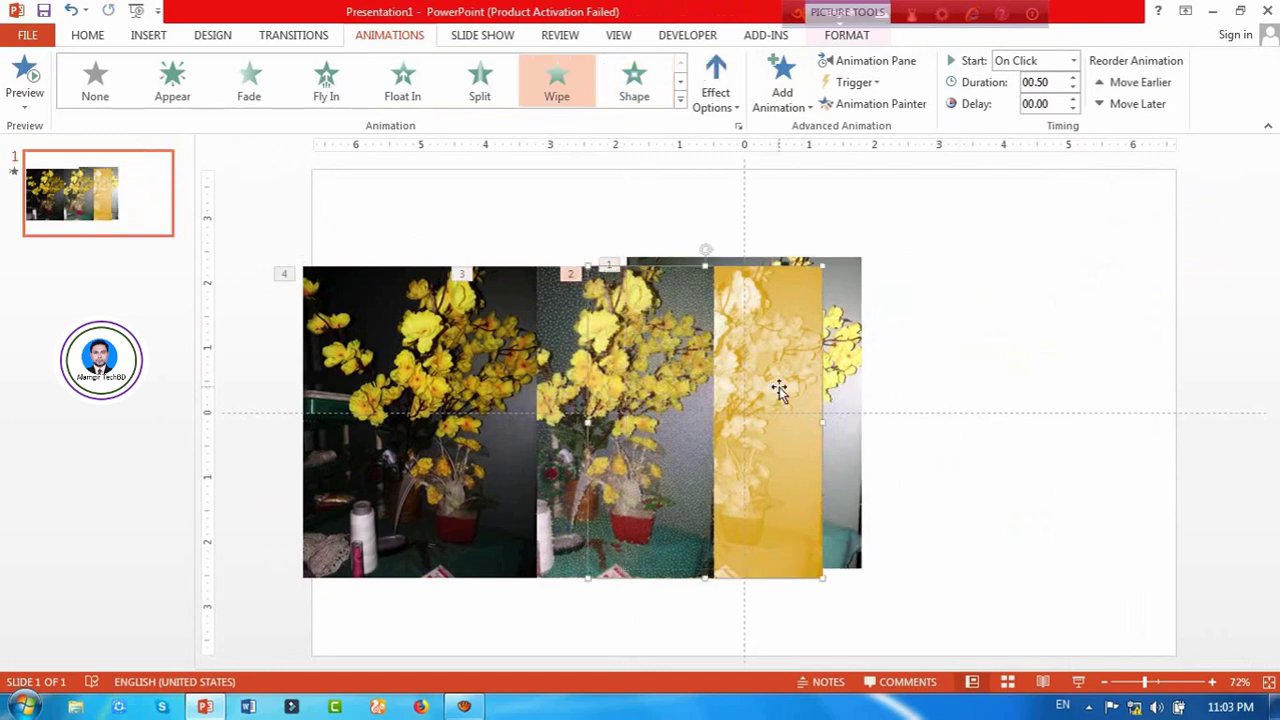
left_click(480, 85)
left_click(966, 358)
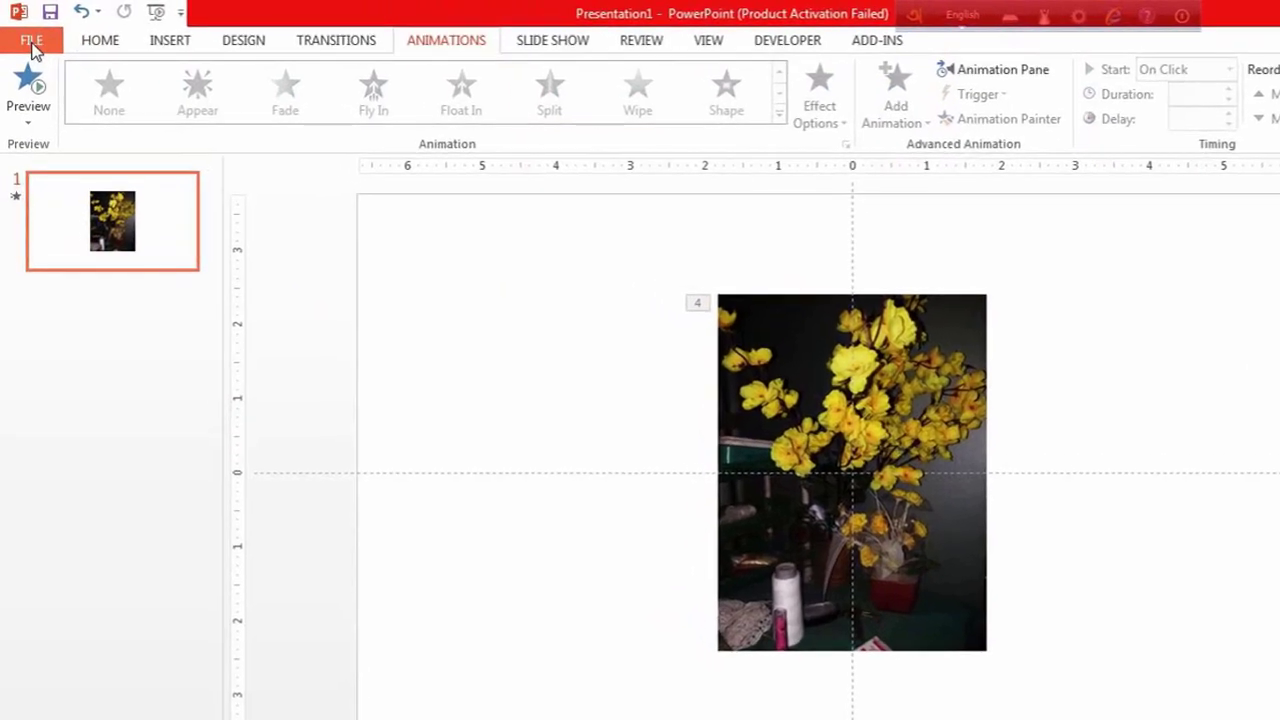
Save the slide as an MPEG-4 video named 'amgir video' on the Desktop
left_click(36, 50)
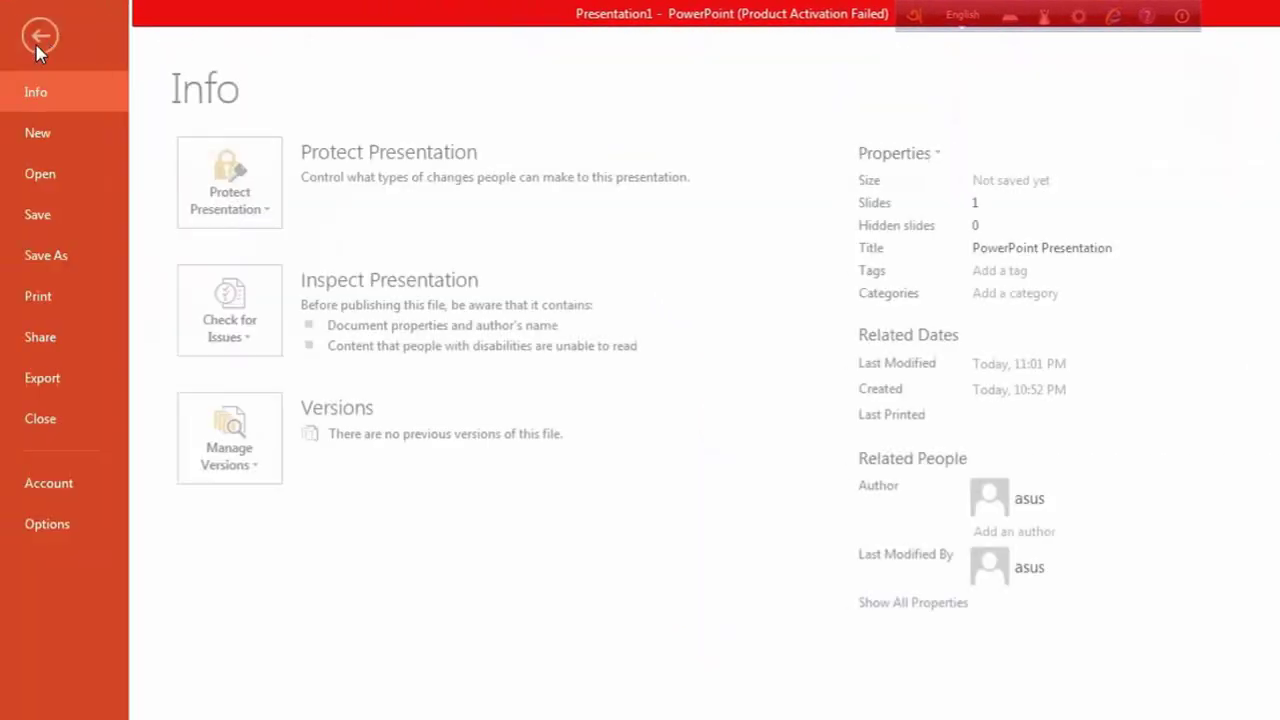
left_click(50, 258)
left_click(545, 548)
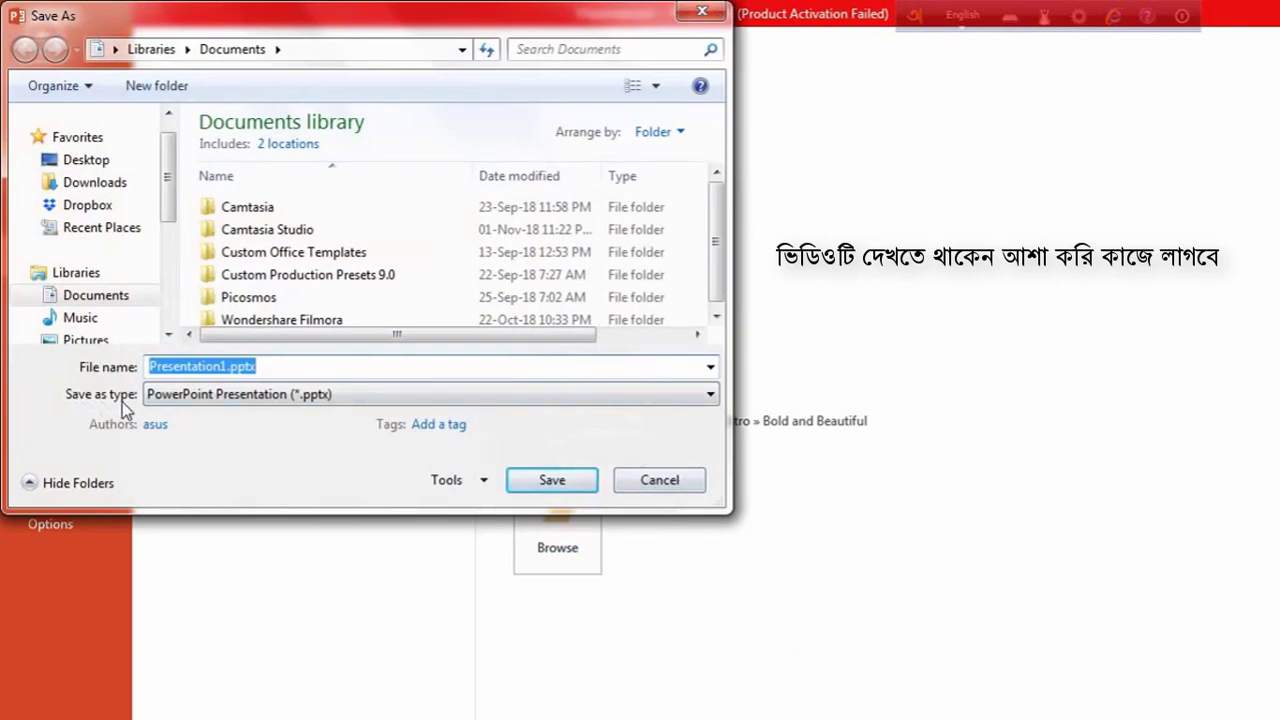
left_click(711, 396)
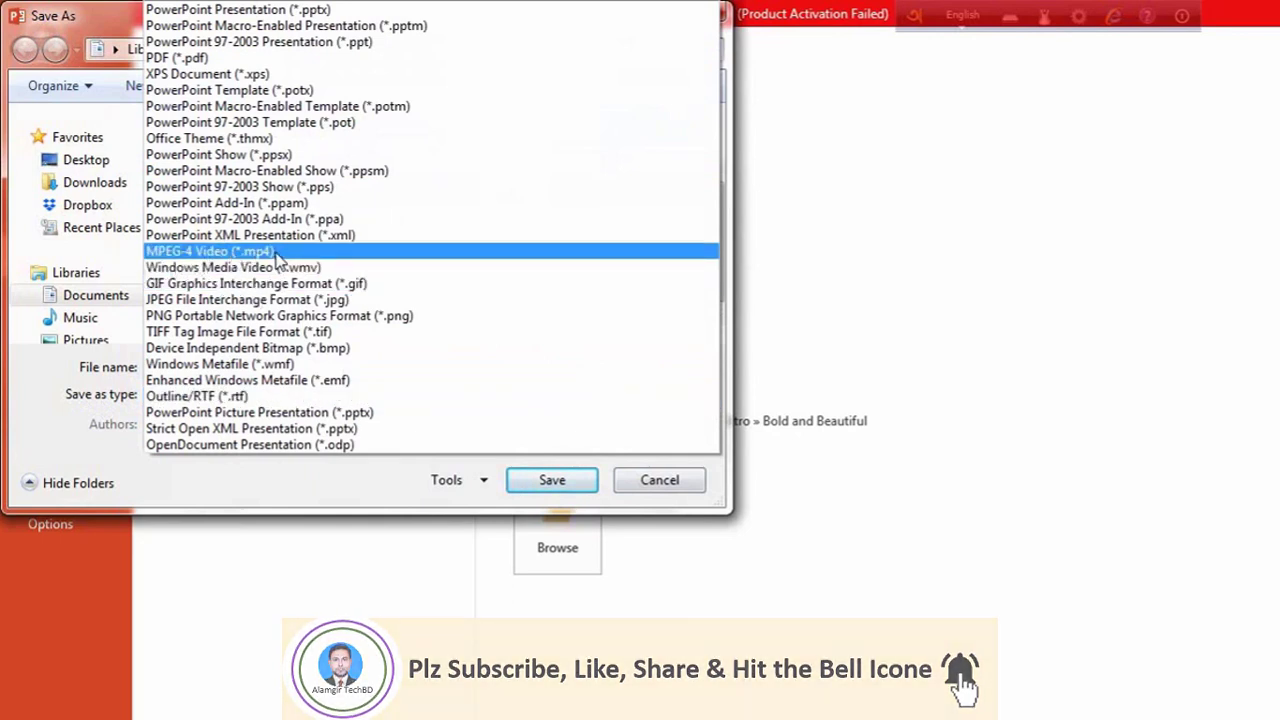
left_click(276, 255)
left_click(269, 366)
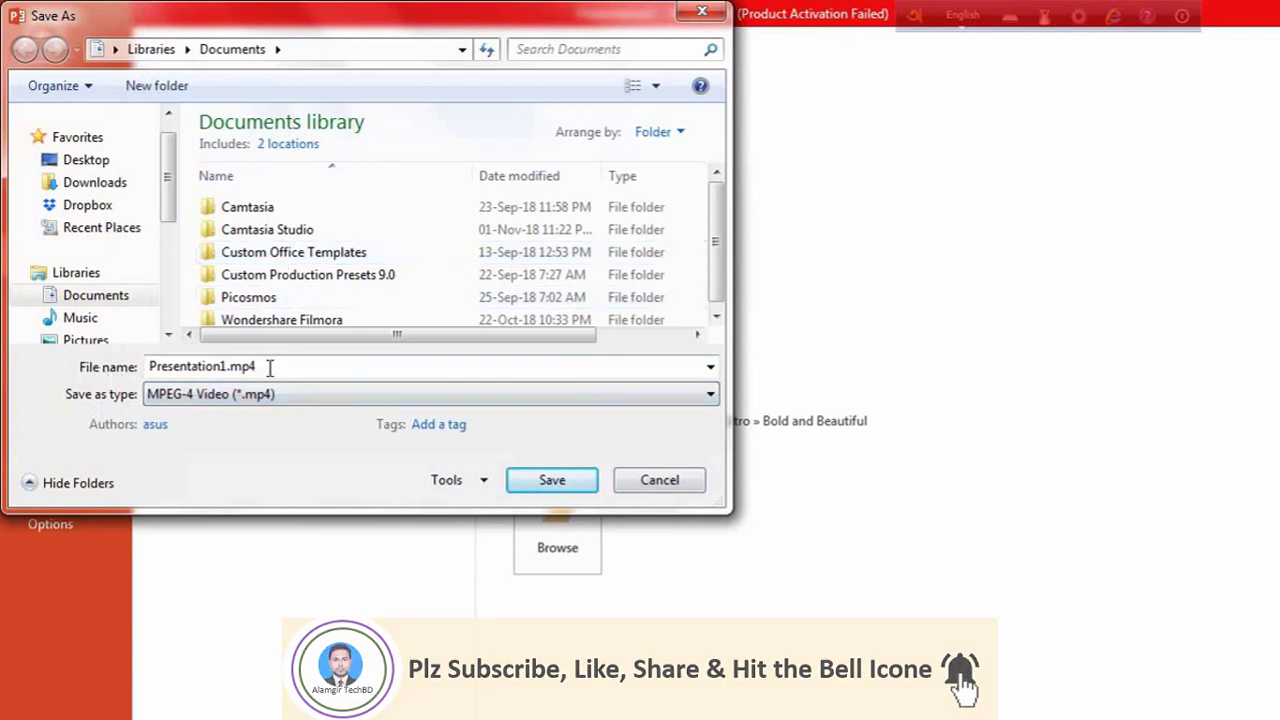
double_click(306, 371)
type("am")
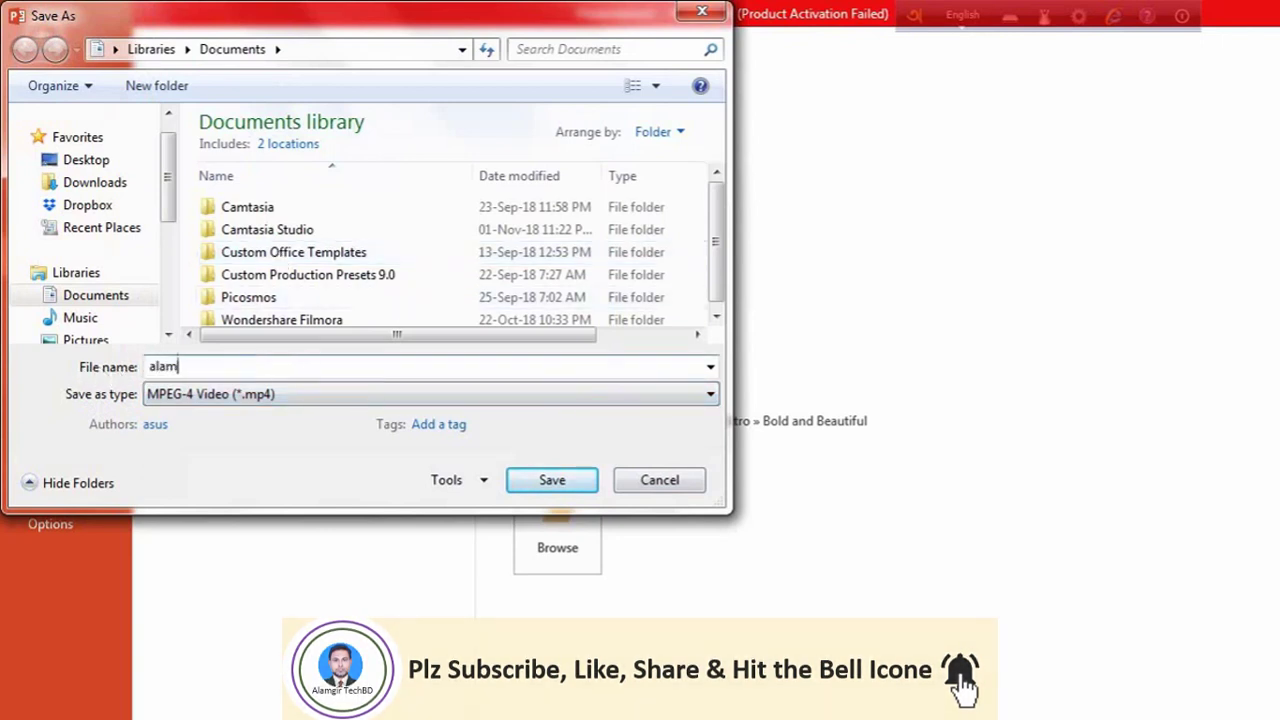
type("gir video")
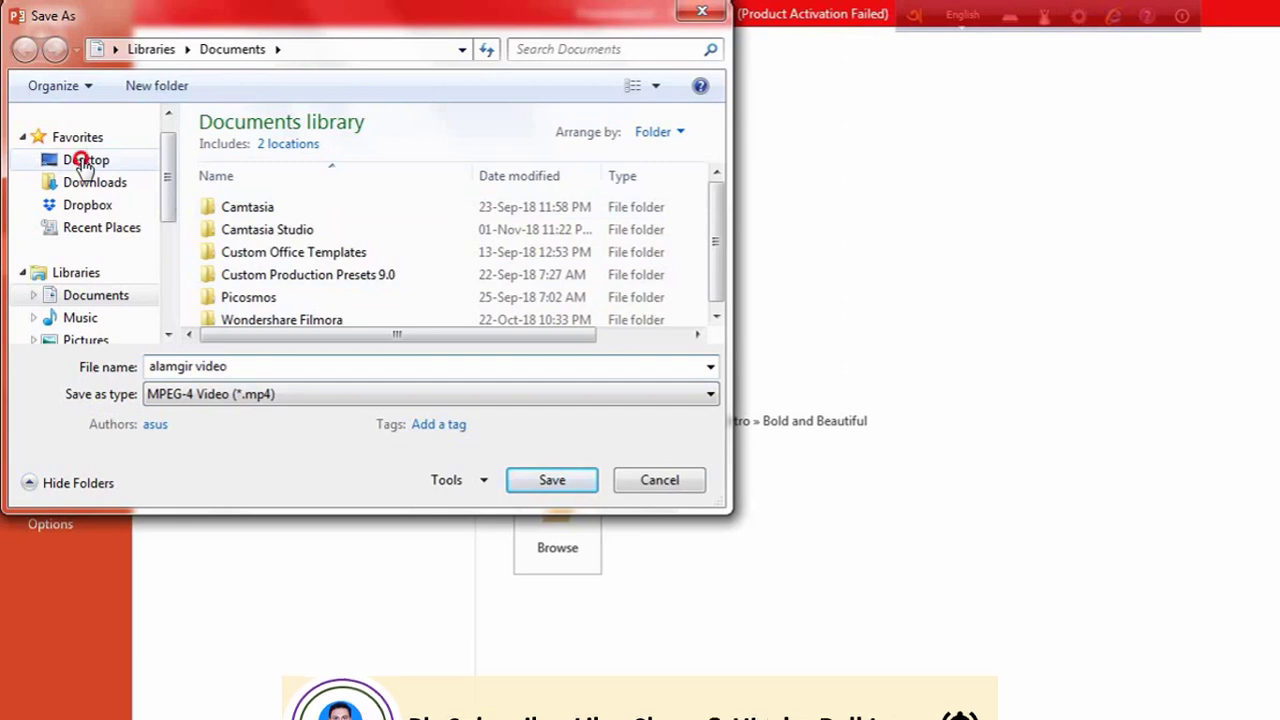
left_click(83, 162)
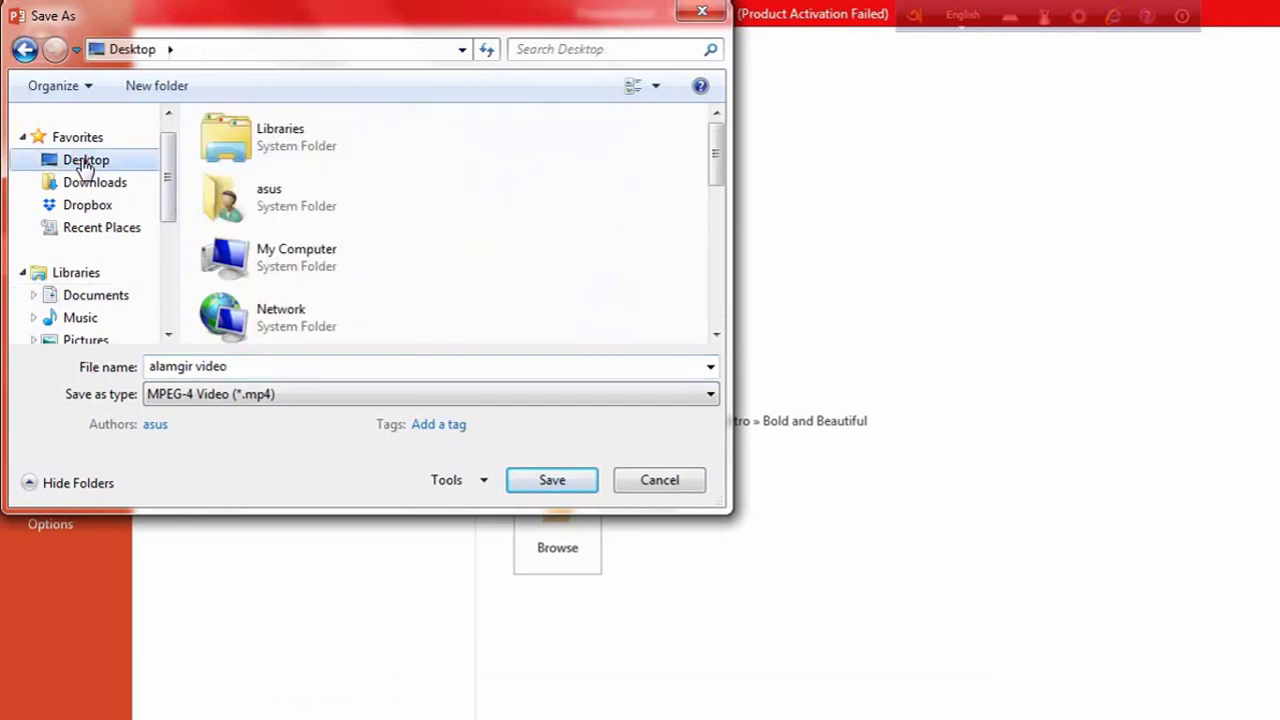
left_click(552, 482)
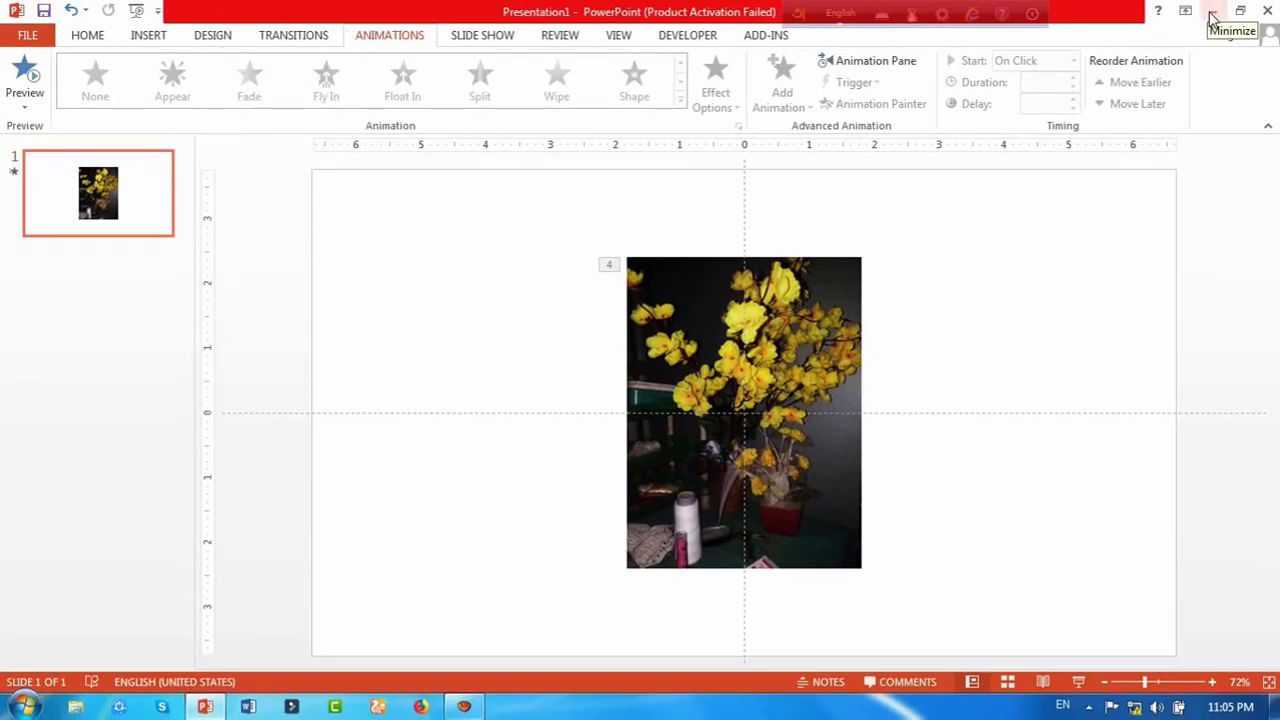
Minimize PowerPoint and restore the aTube Catcher window from the taskbar
left_click(1210, 12)
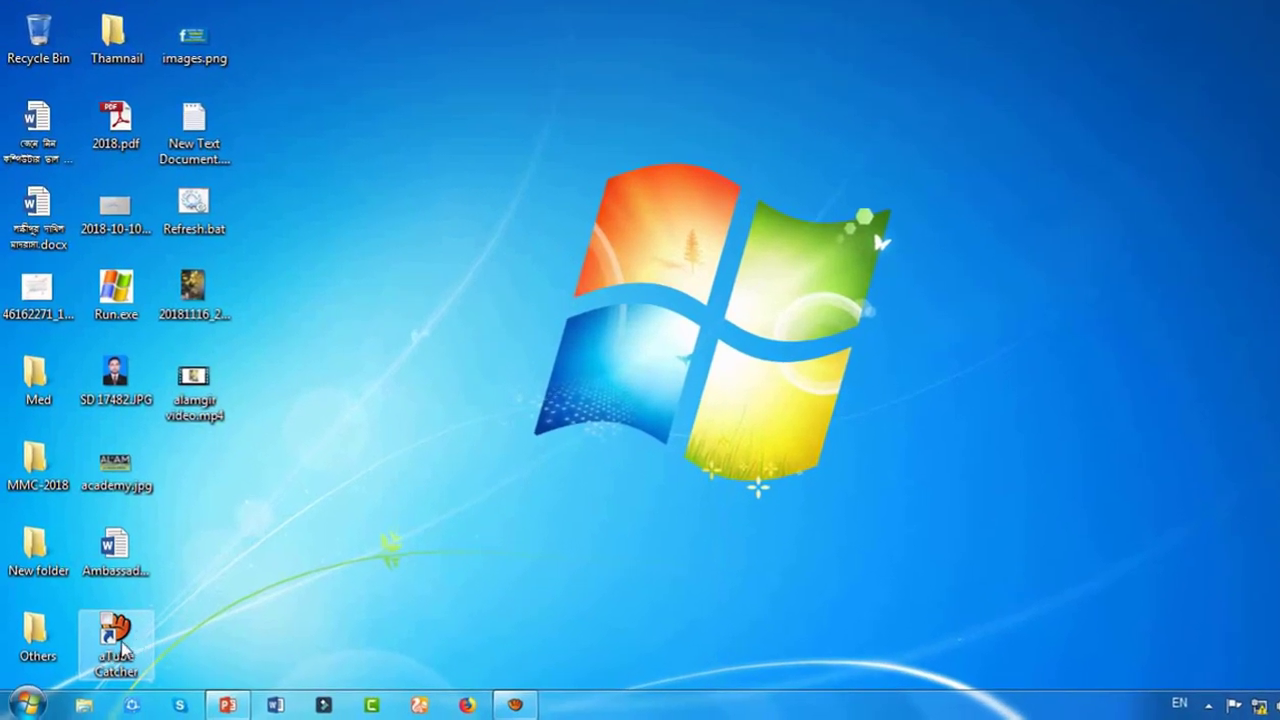
mouse_move(516, 706)
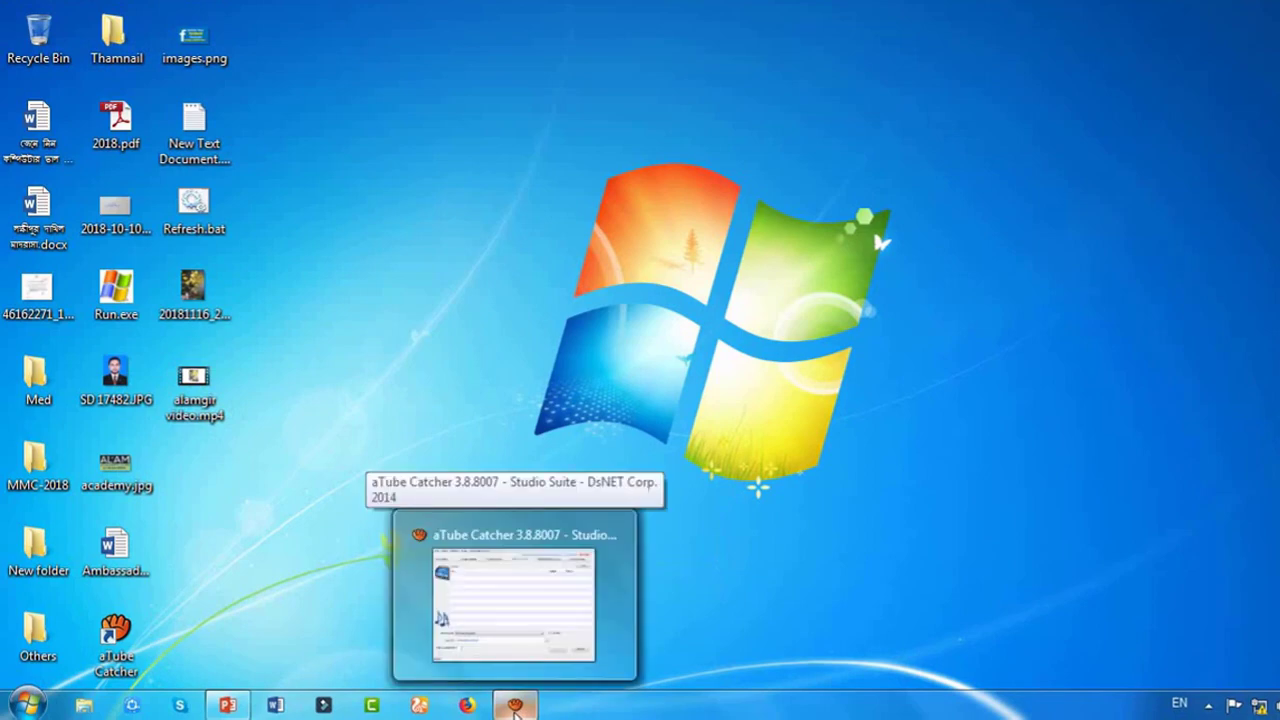
left_click(515, 707)
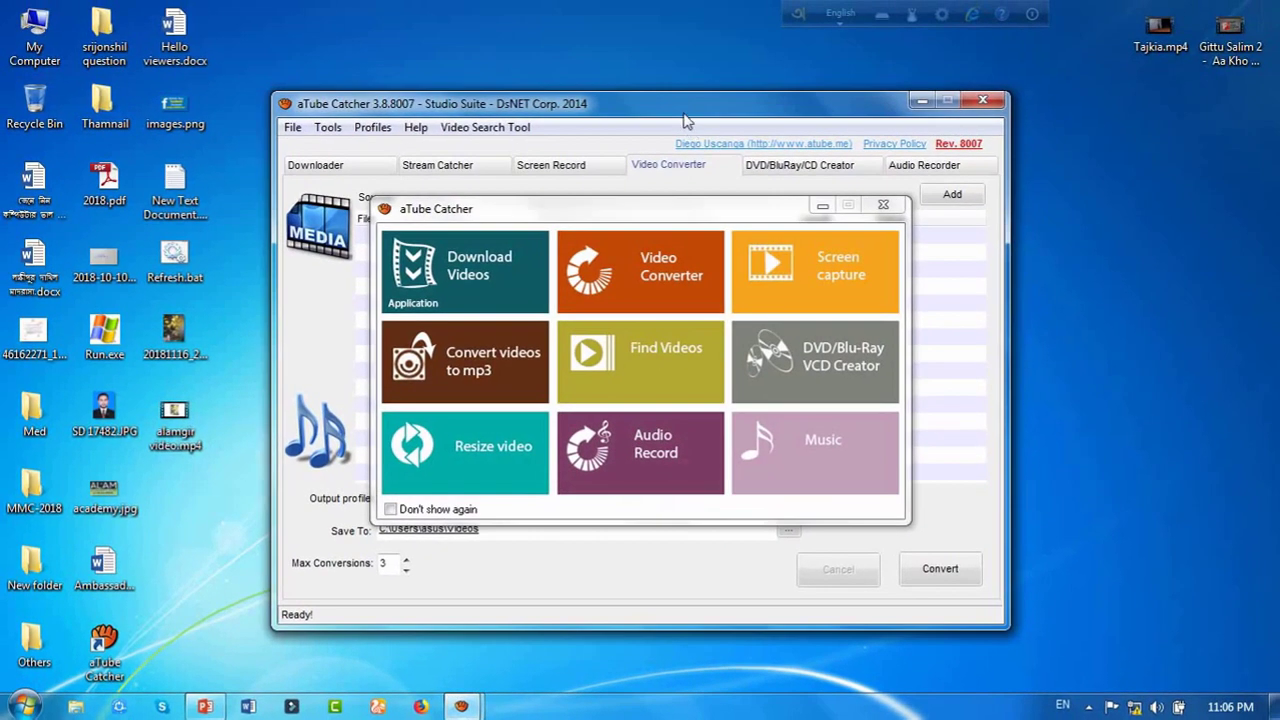
Open the Video Converter and choose GIF Animated as the output profile
left_click(661, 268)
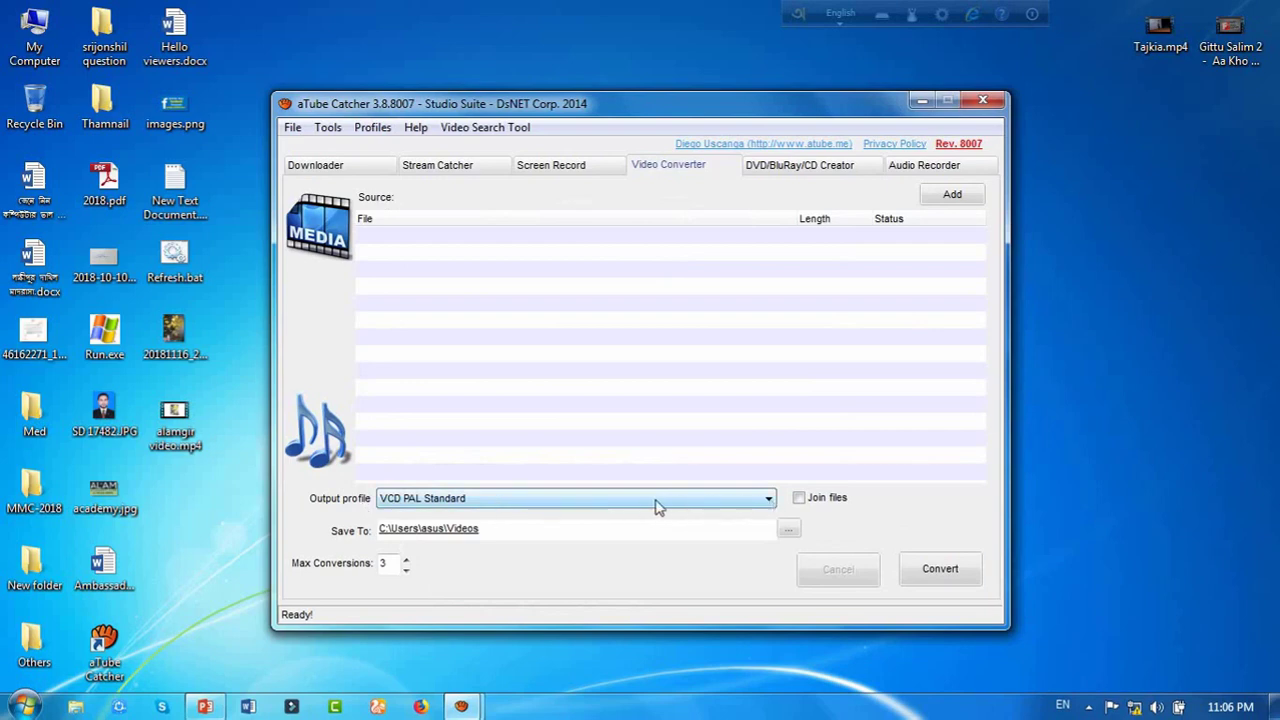
left_click(645, 500)
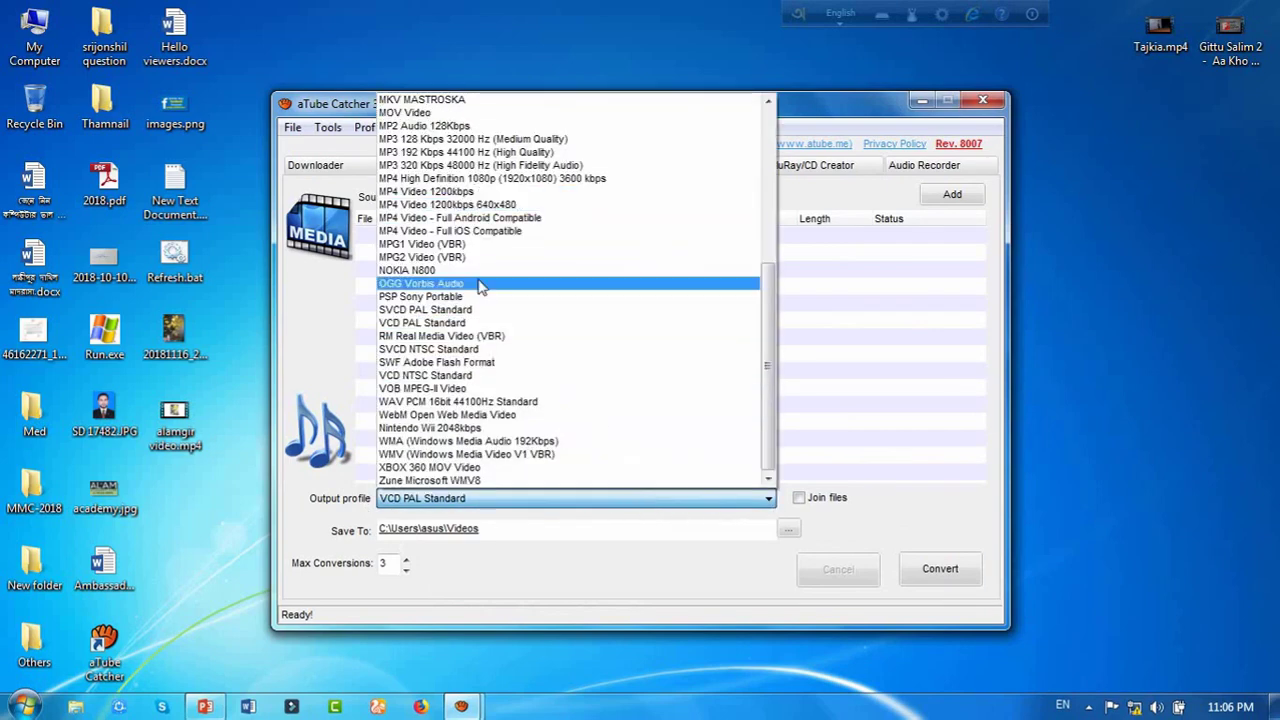
left_click_drag(763, 308, 767, 190)
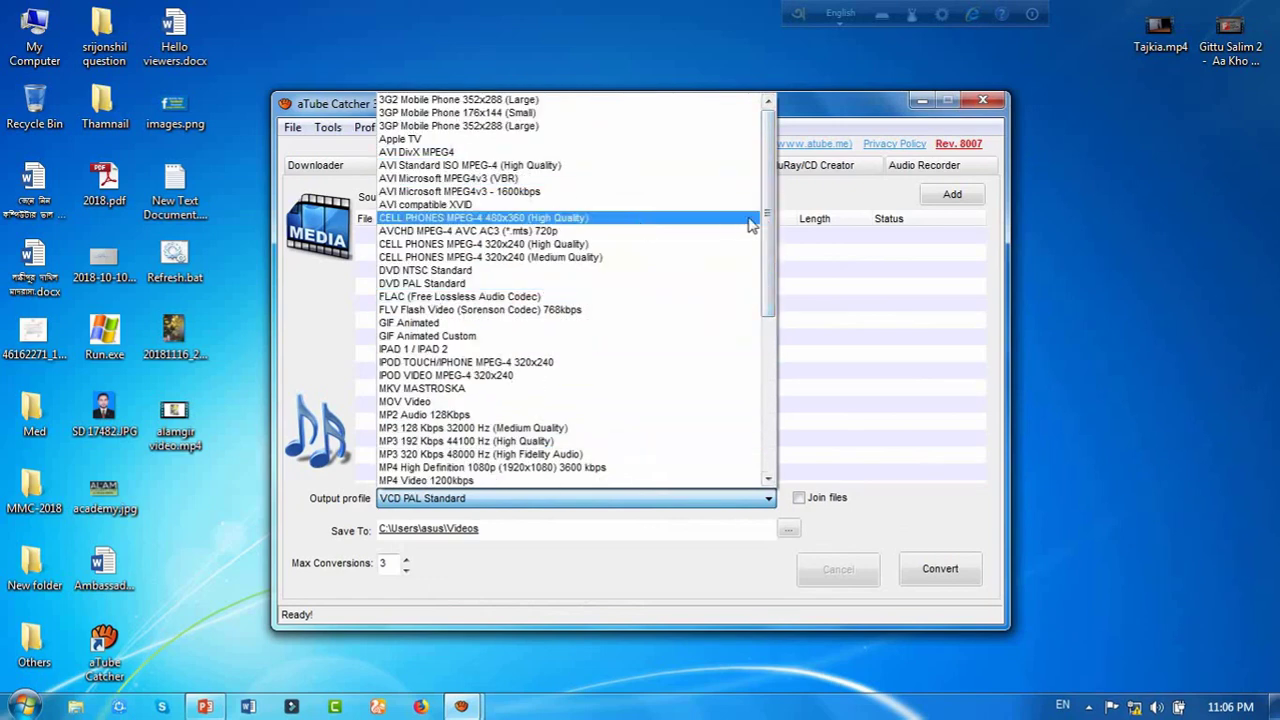
mouse_move(763, 225)
left_mouse_down()
mouse_move(763, 402)
mouse_move(763, 300)
left_mouse_up()
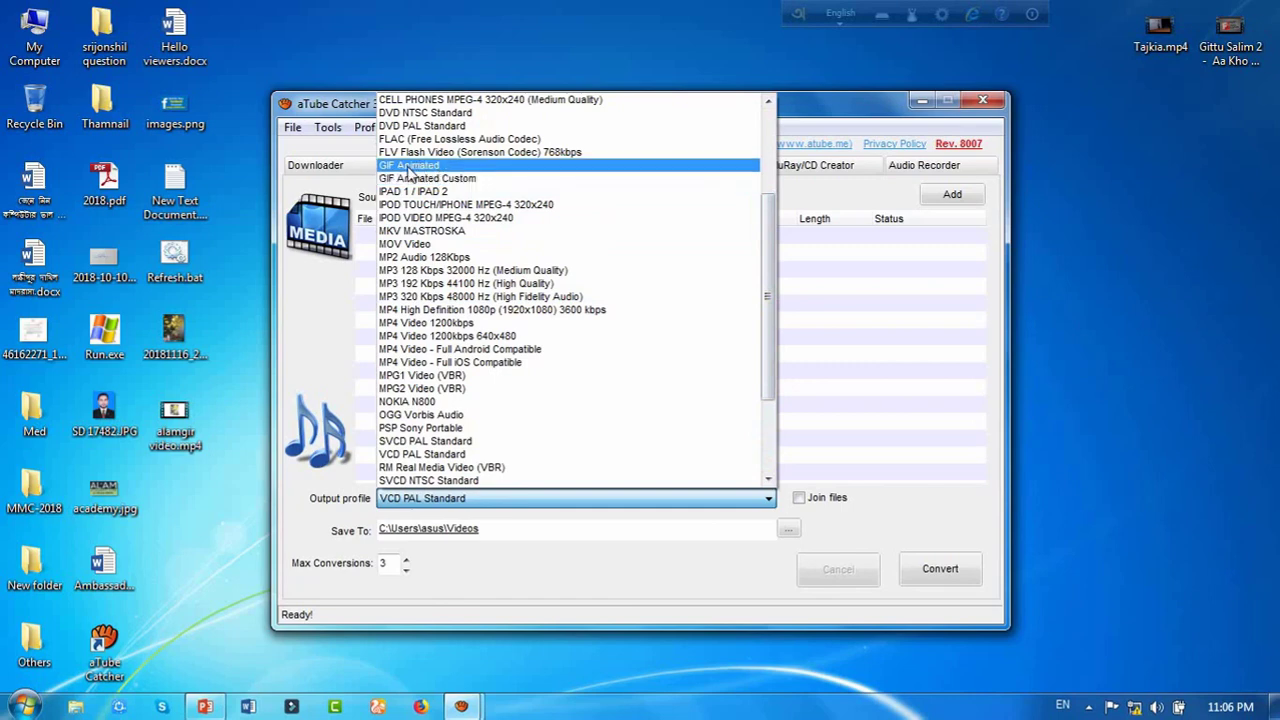
left_click(433, 166)
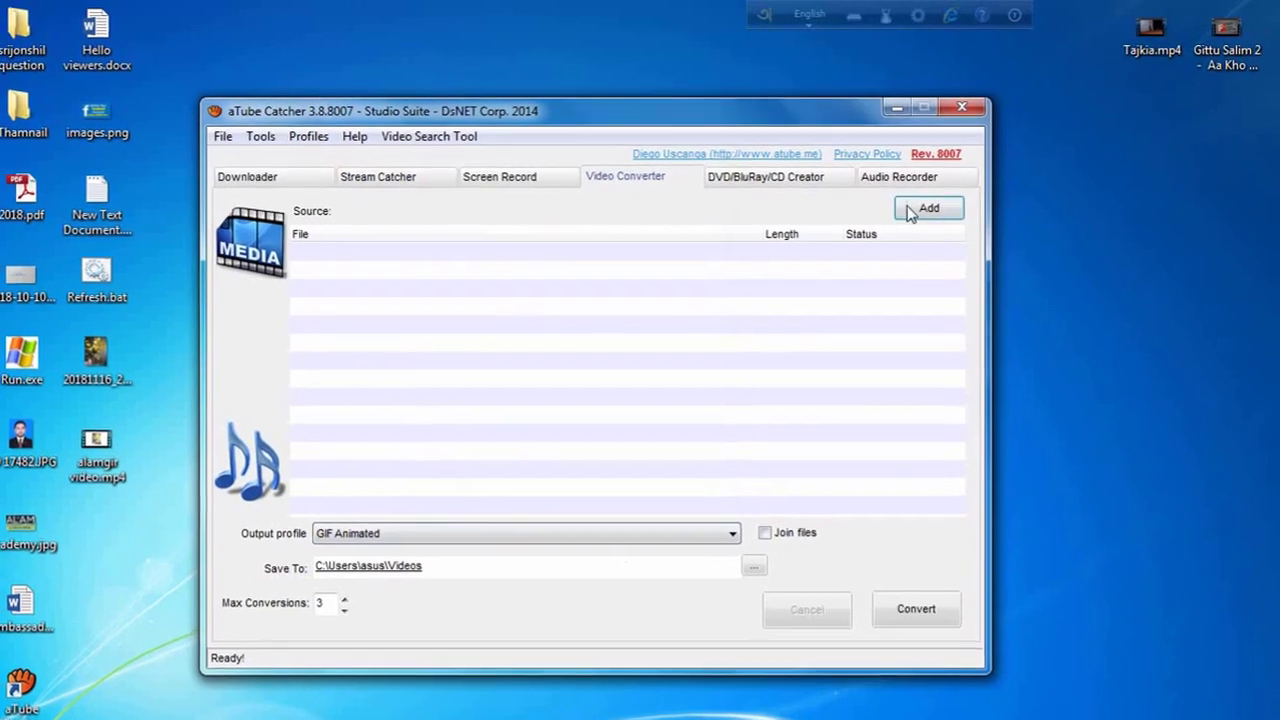
Add alamgir video.mp4 from the Desktop to the converter list
left_click(922, 214)
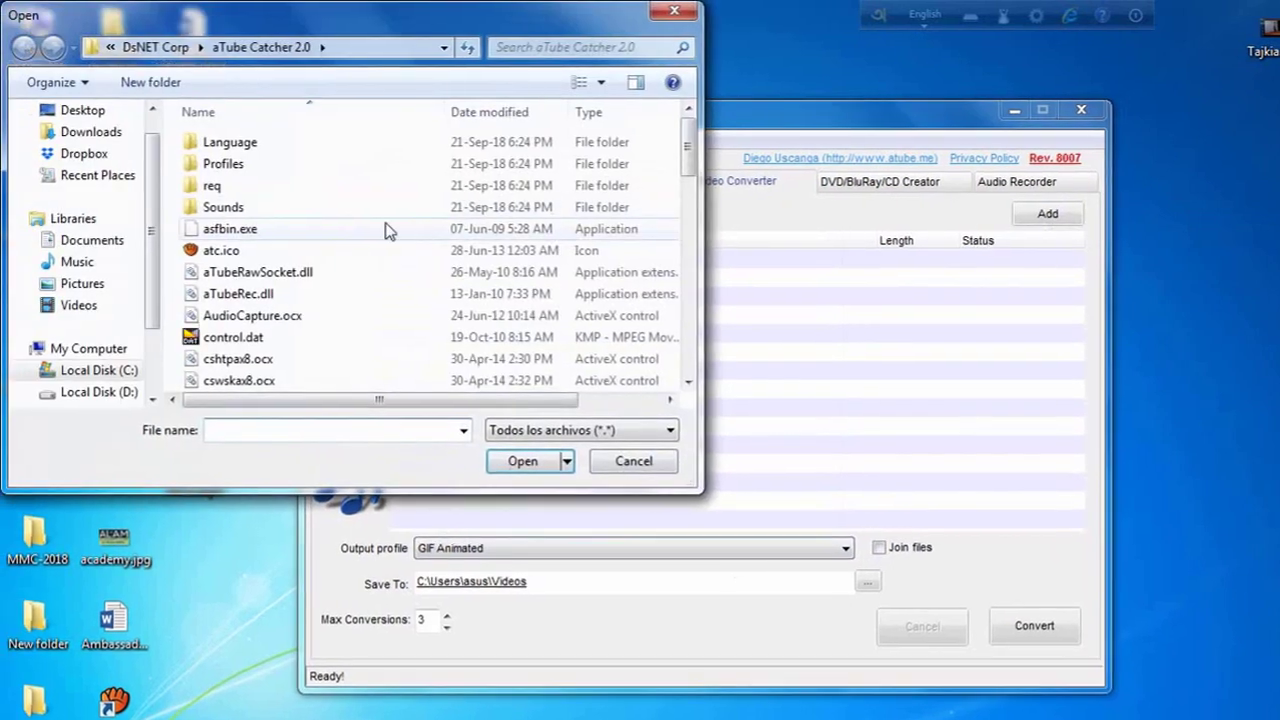
left_click(84, 110)
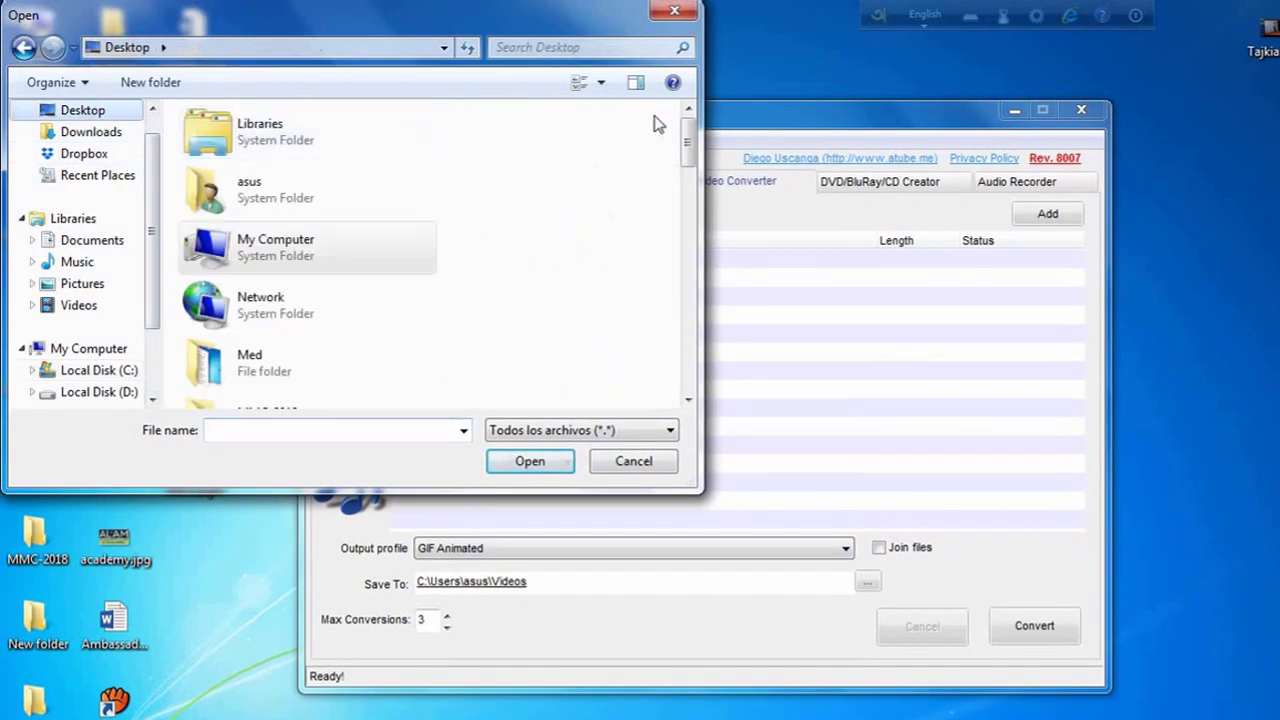
left_click_drag(687, 137, 687, 265)
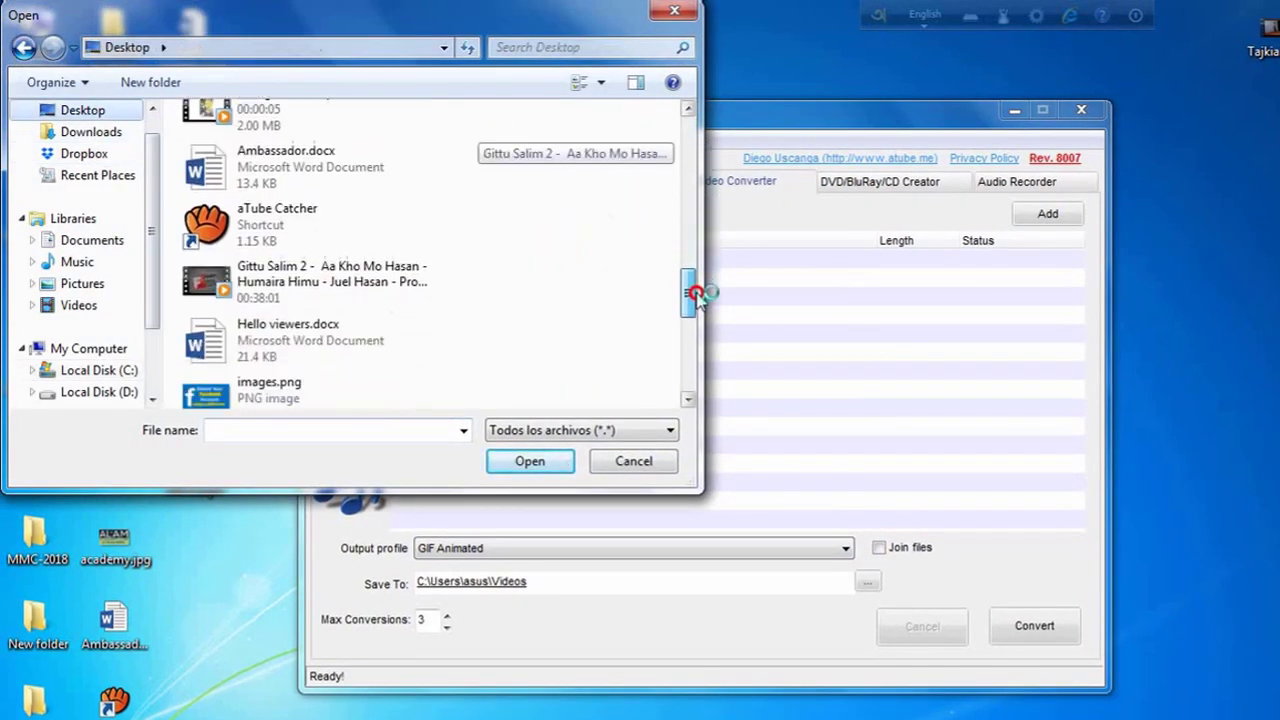
left_click(278, 257)
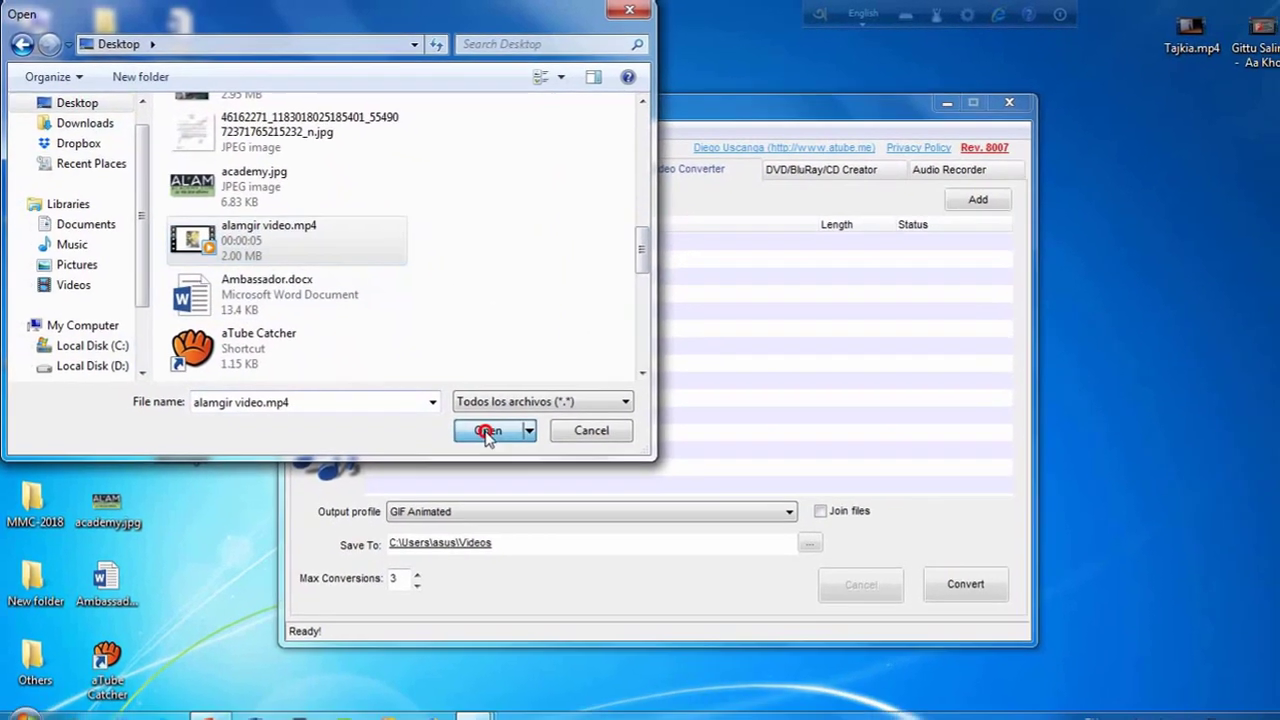
left_click(520, 461)
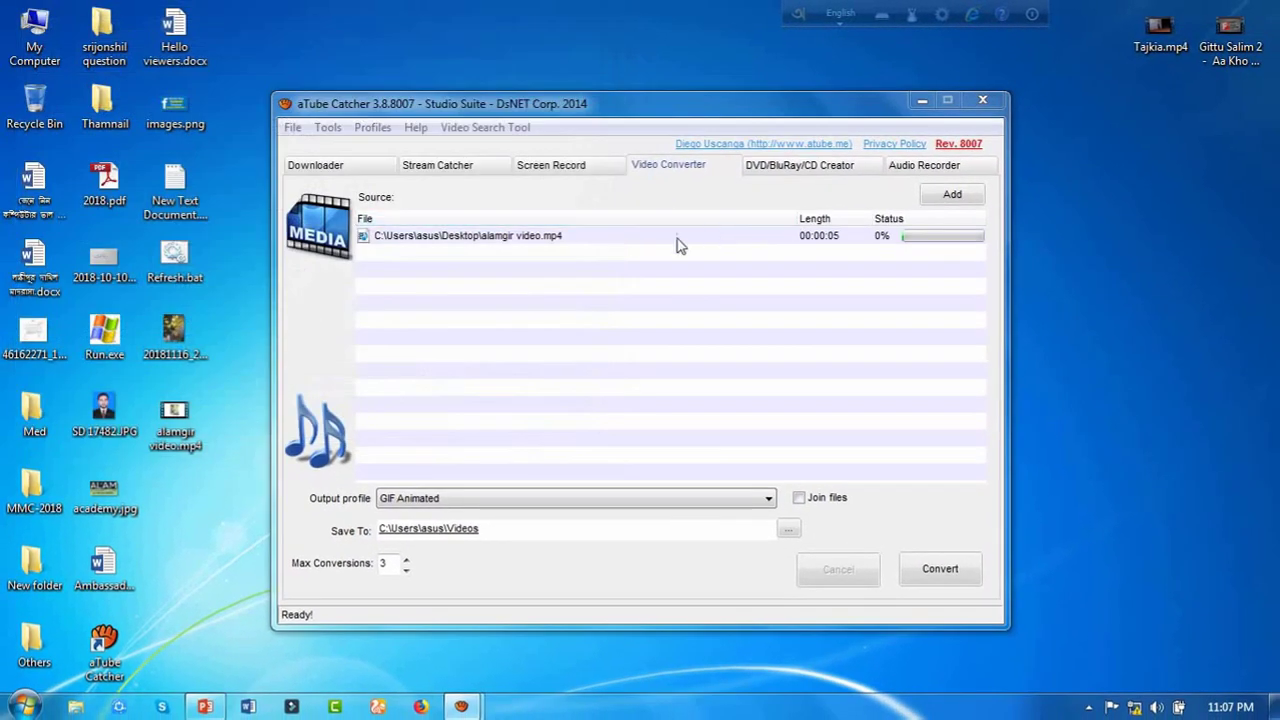
Remove the listed video and re-add alamgir video.mp4 by dragging it from the desktop
left_click(602, 240)
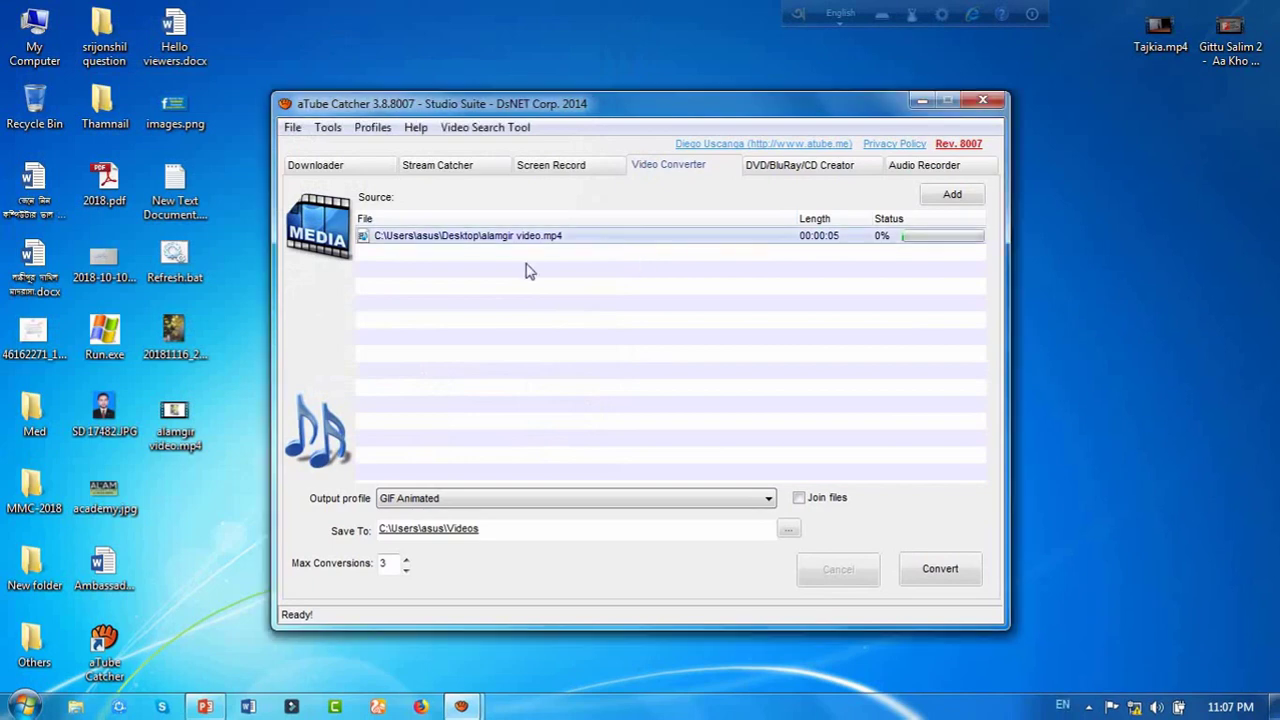
right_click(630, 241)
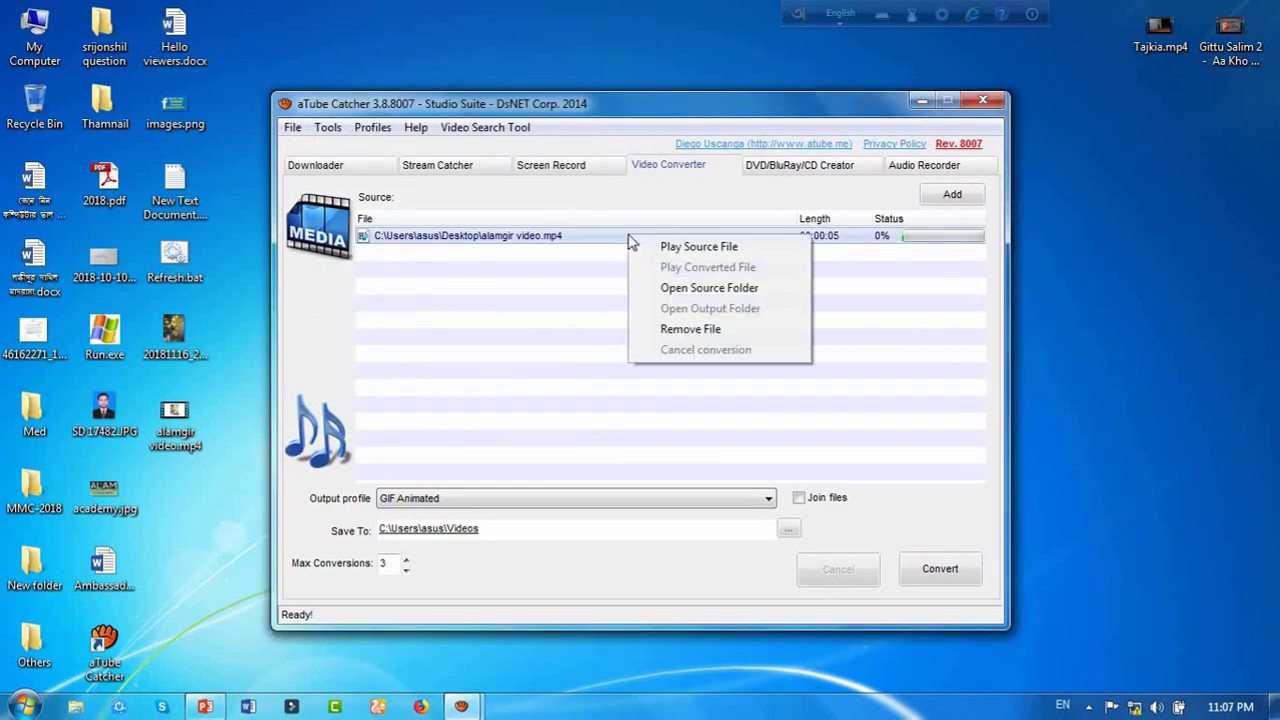
left_click(681, 333)
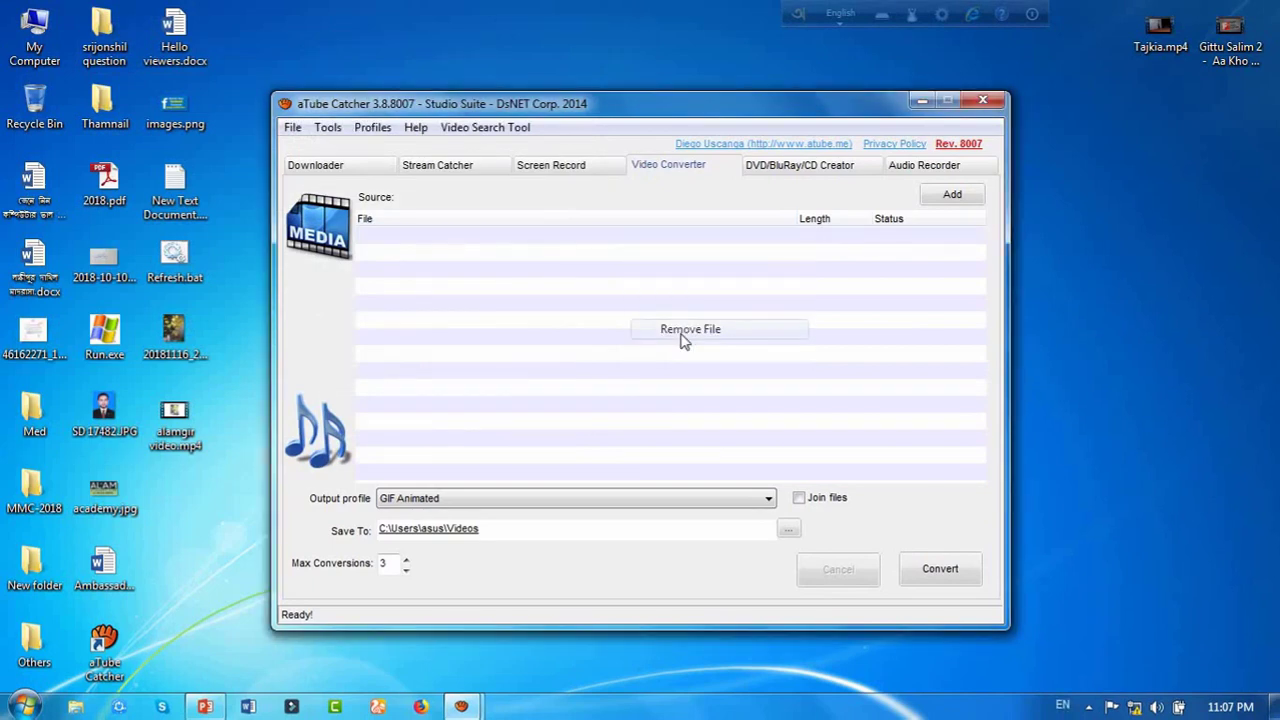
left_click(170, 427)
left_click_drag(634, 296, 700, 305)
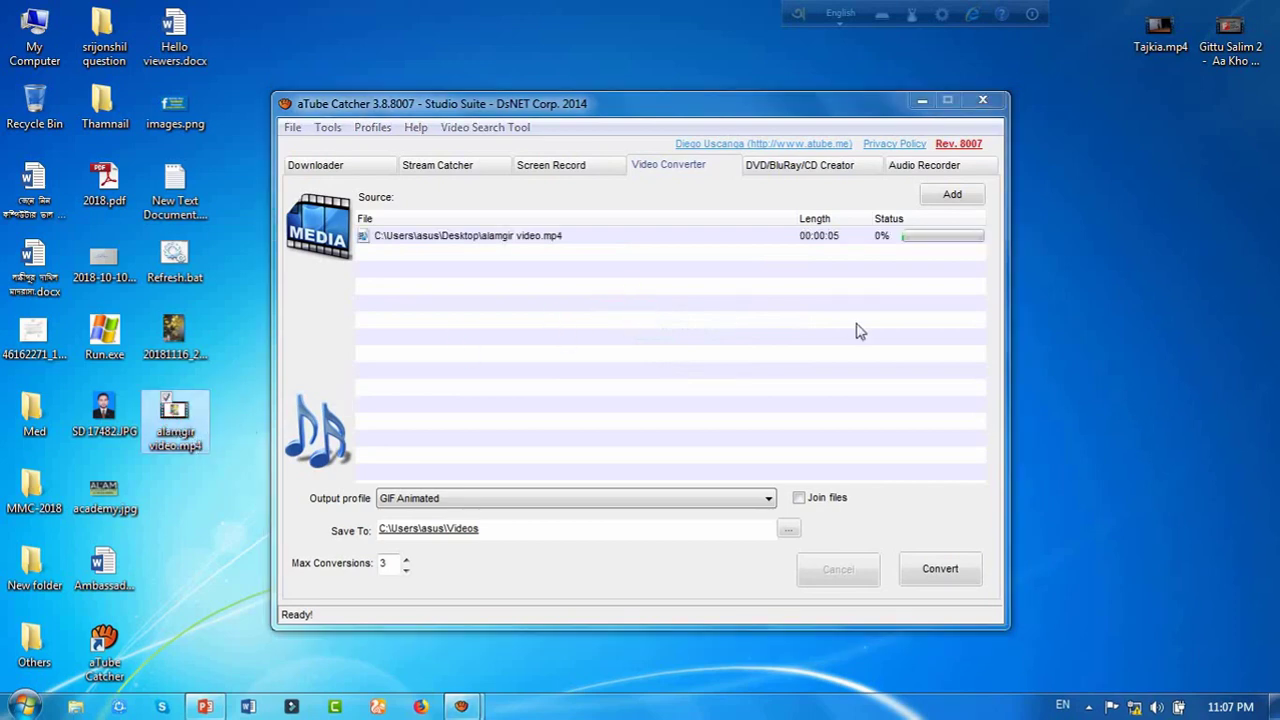
left_click(708, 240)
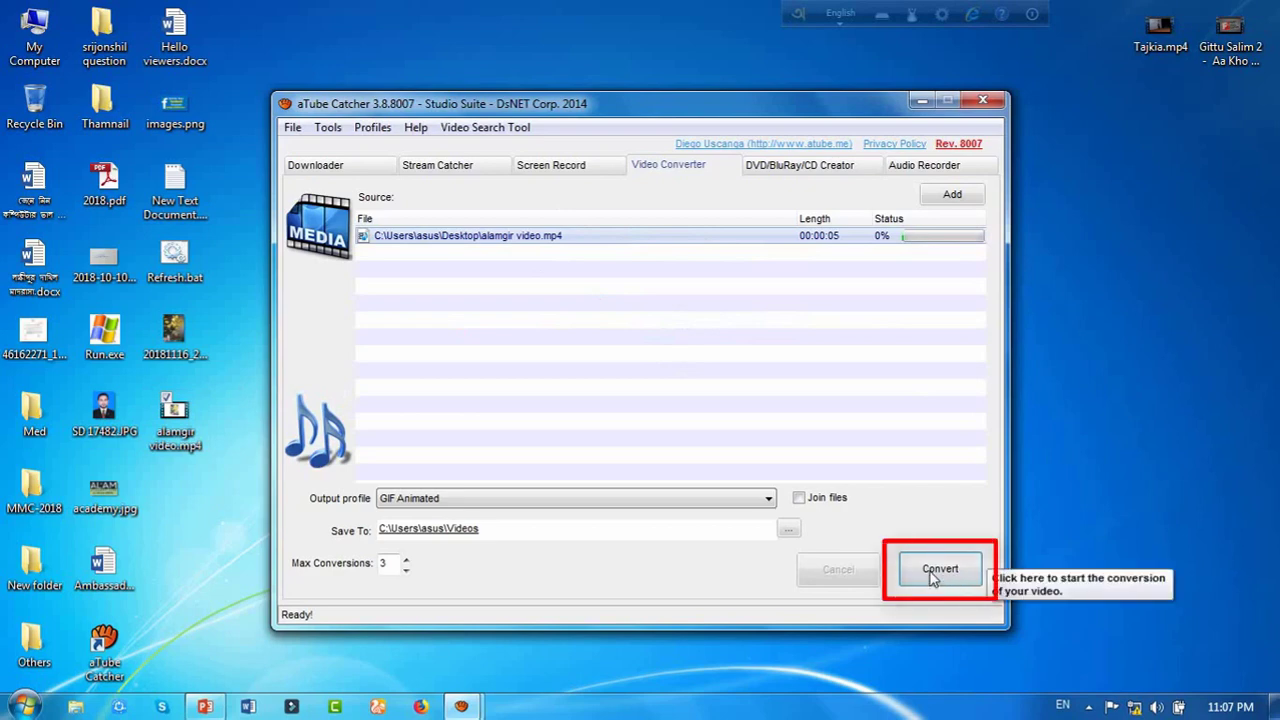
Convert the video to GIF and open the output folder
left_click(930, 572)
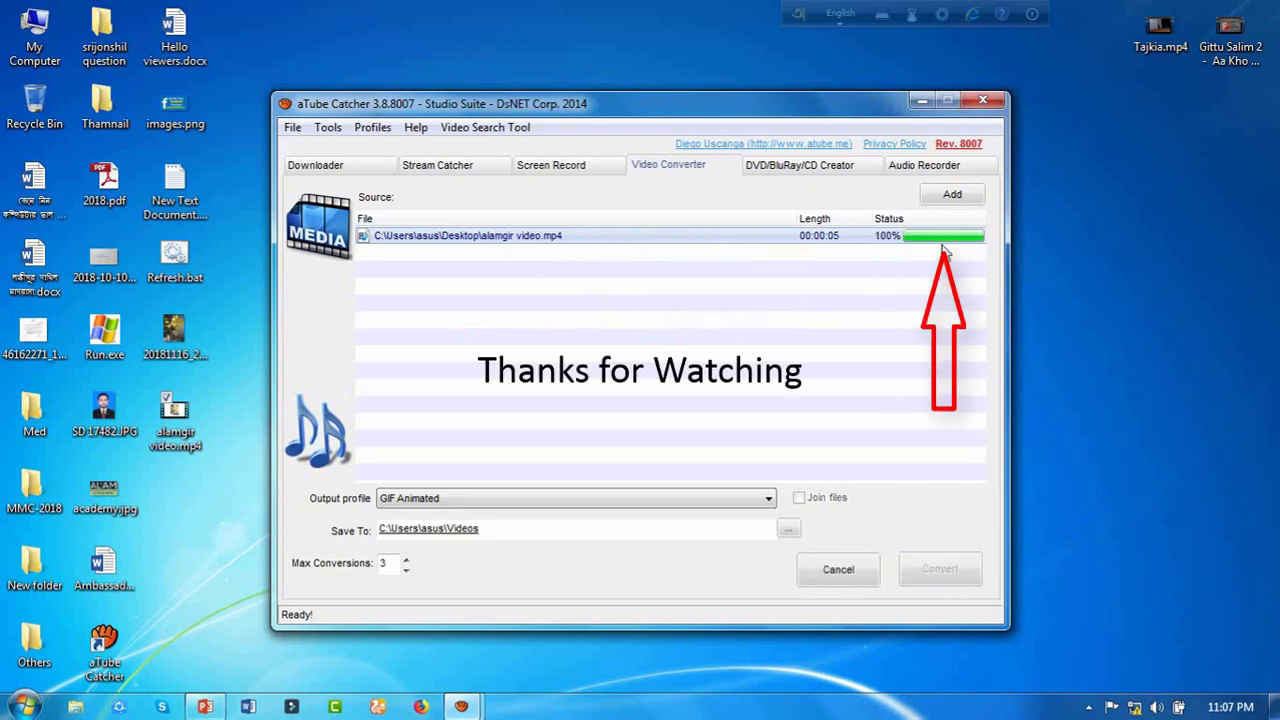
right_click(505, 539)
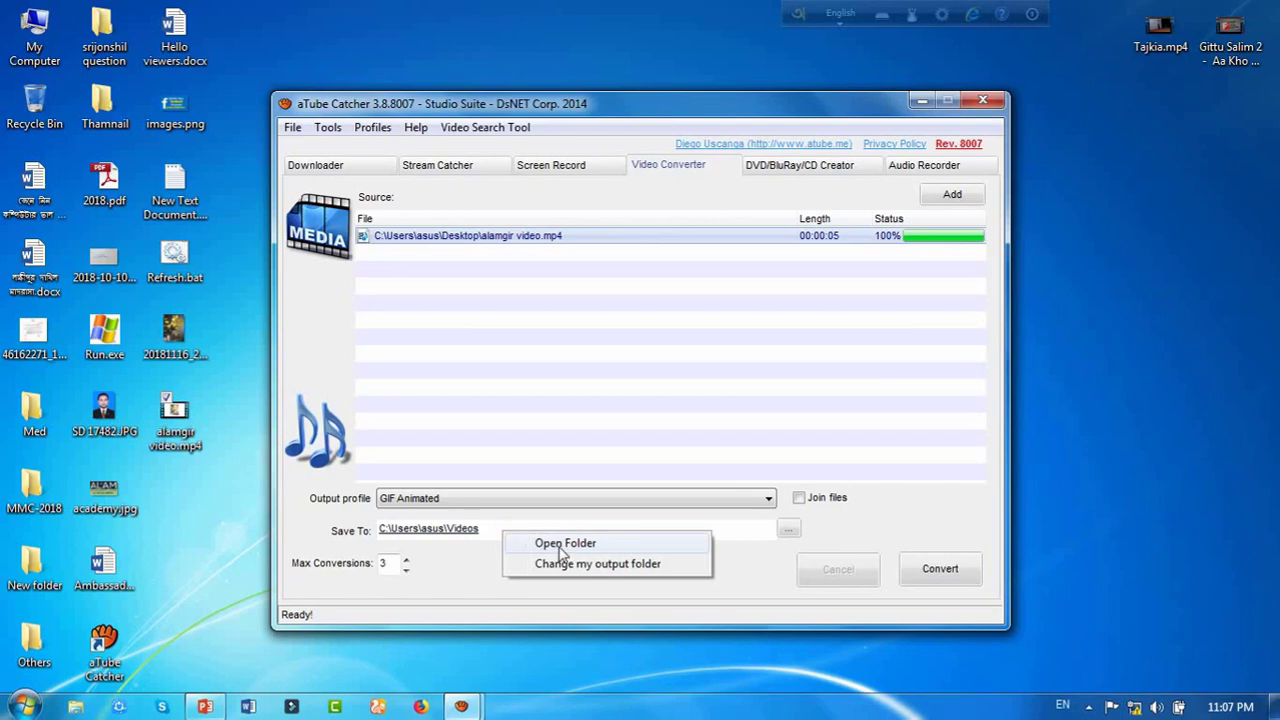
left_click(561, 543)
Move alamgir video.gif from the output folder onto the desktop
left_click(560, 265)
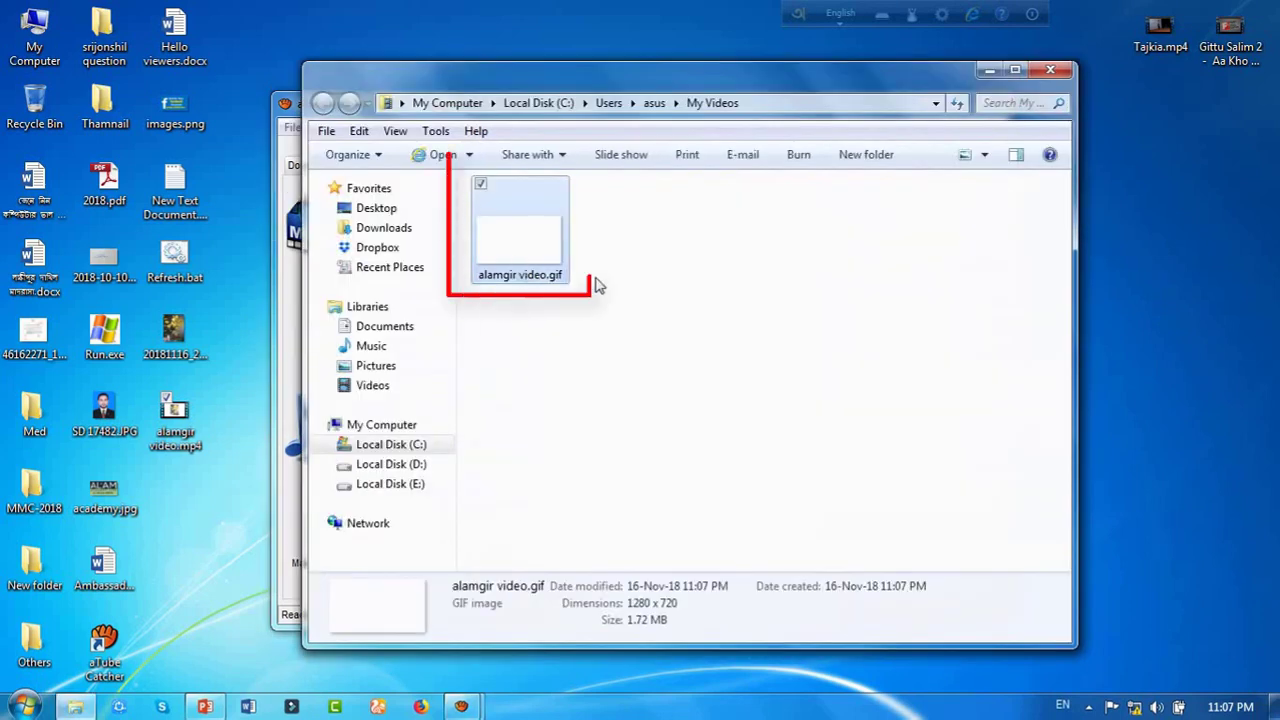
right_click(518, 256)
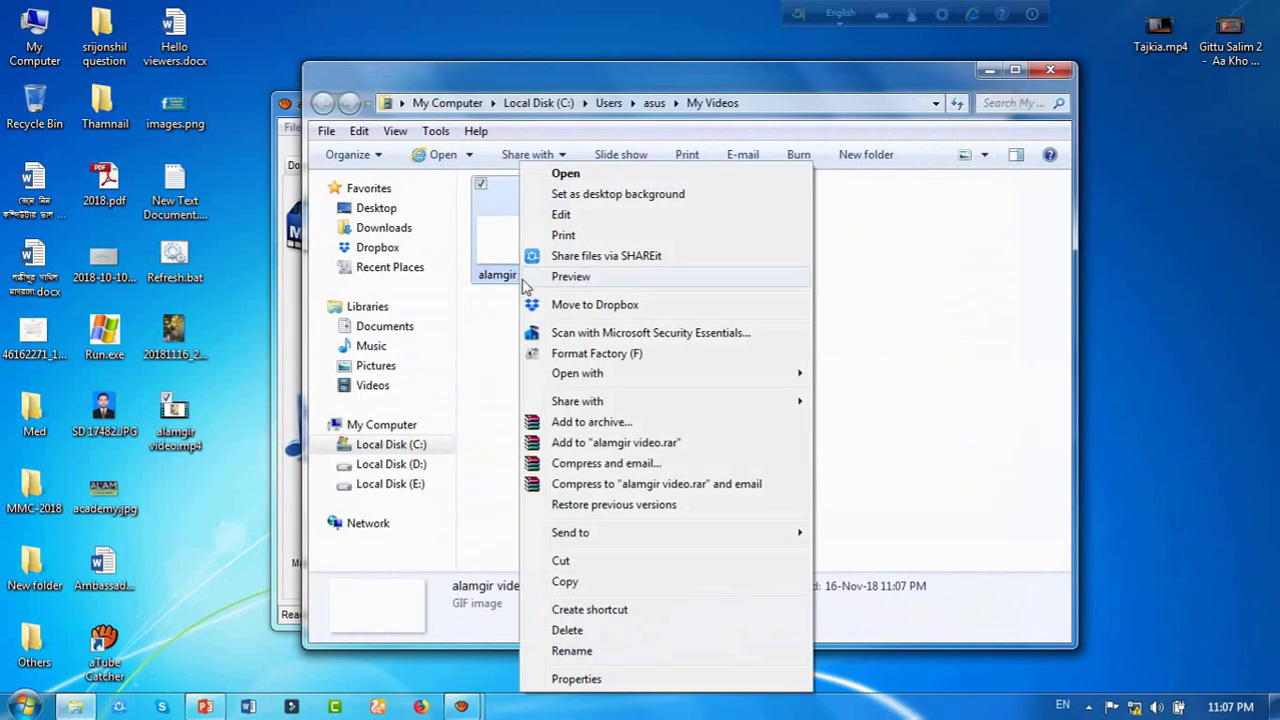
left_click(562, 560)
left_click(1047, 68)
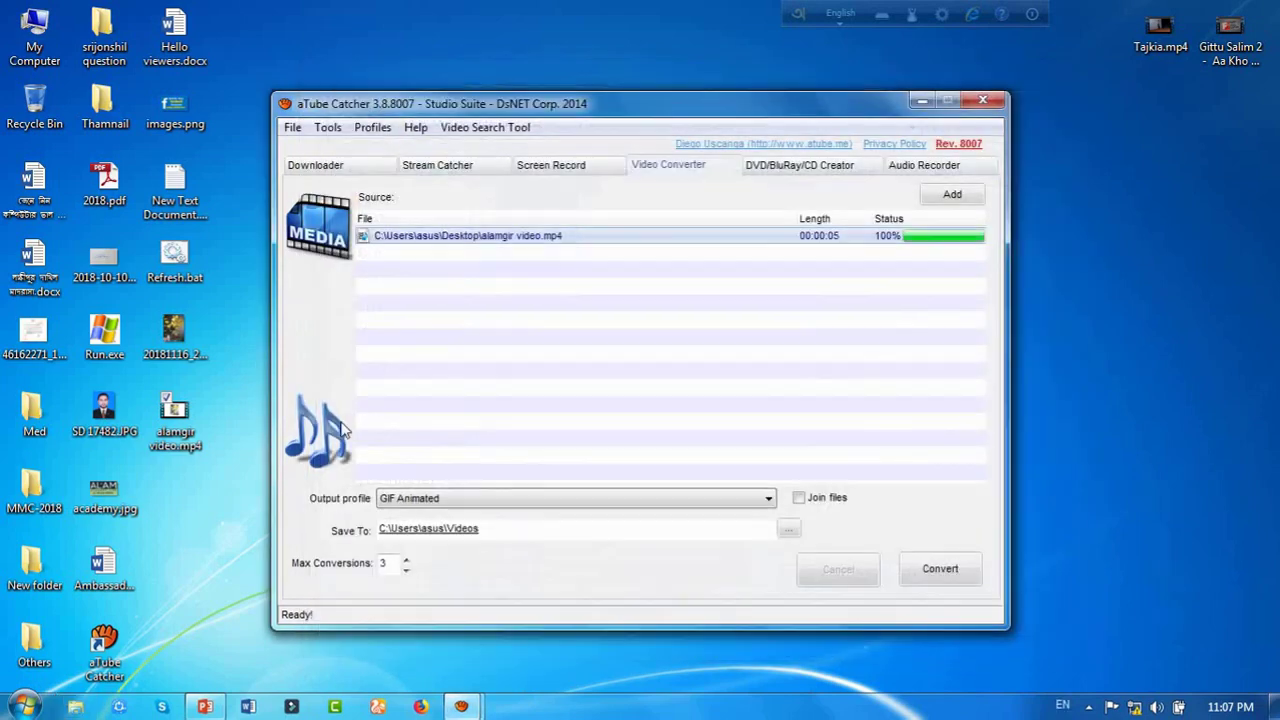
right_click(215, 488)
left_click(248, 303)
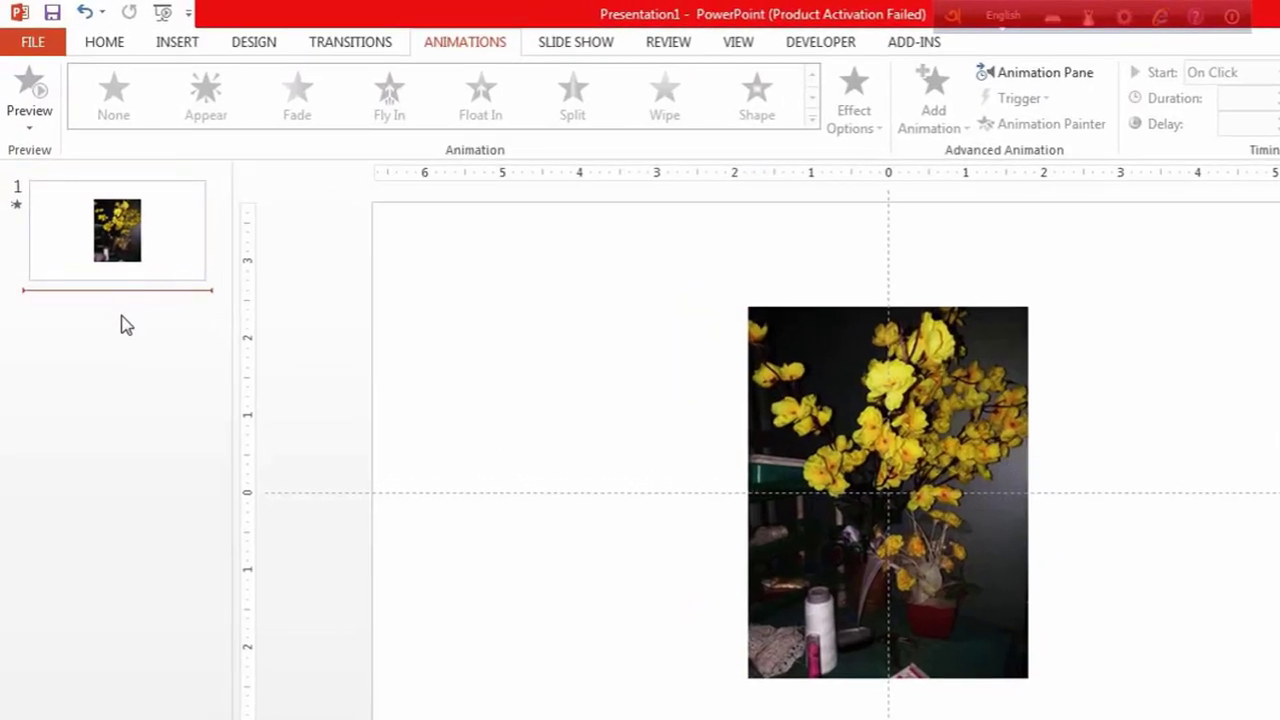
Add a new blank-layout slide as slide 2
left_click(105, 44)
left_click(205, 126)
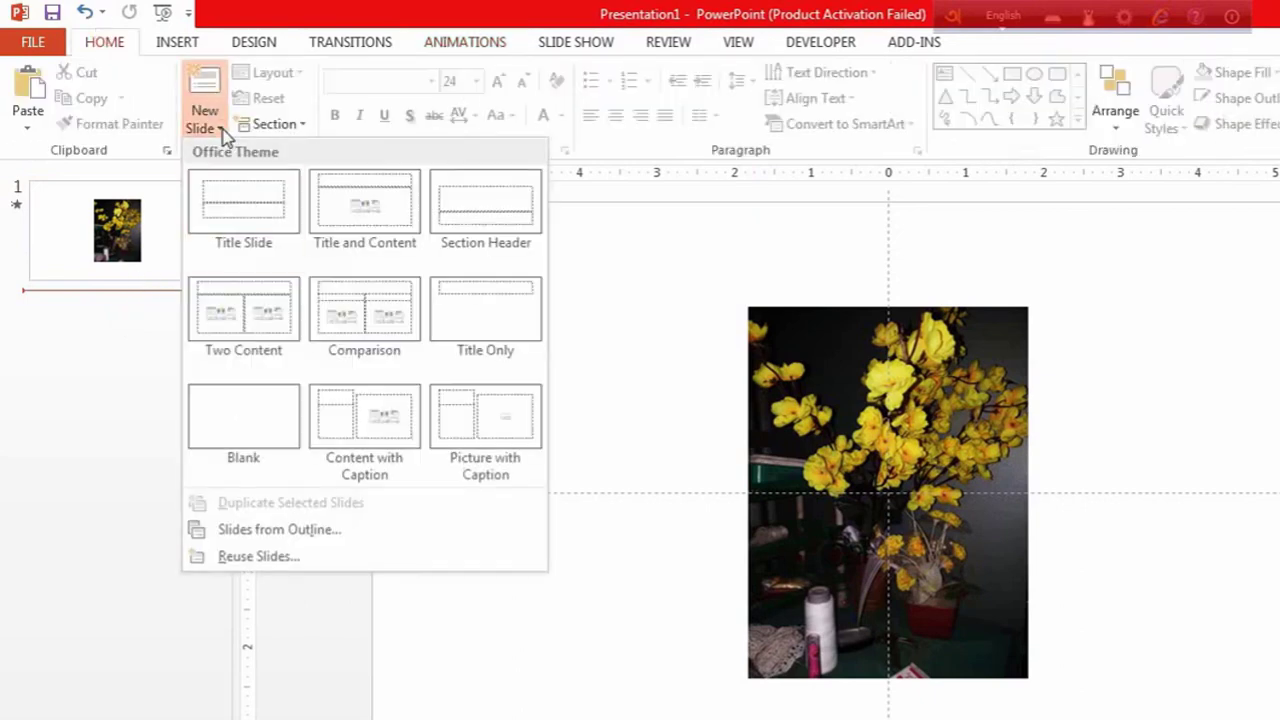
left_click(224, 420)
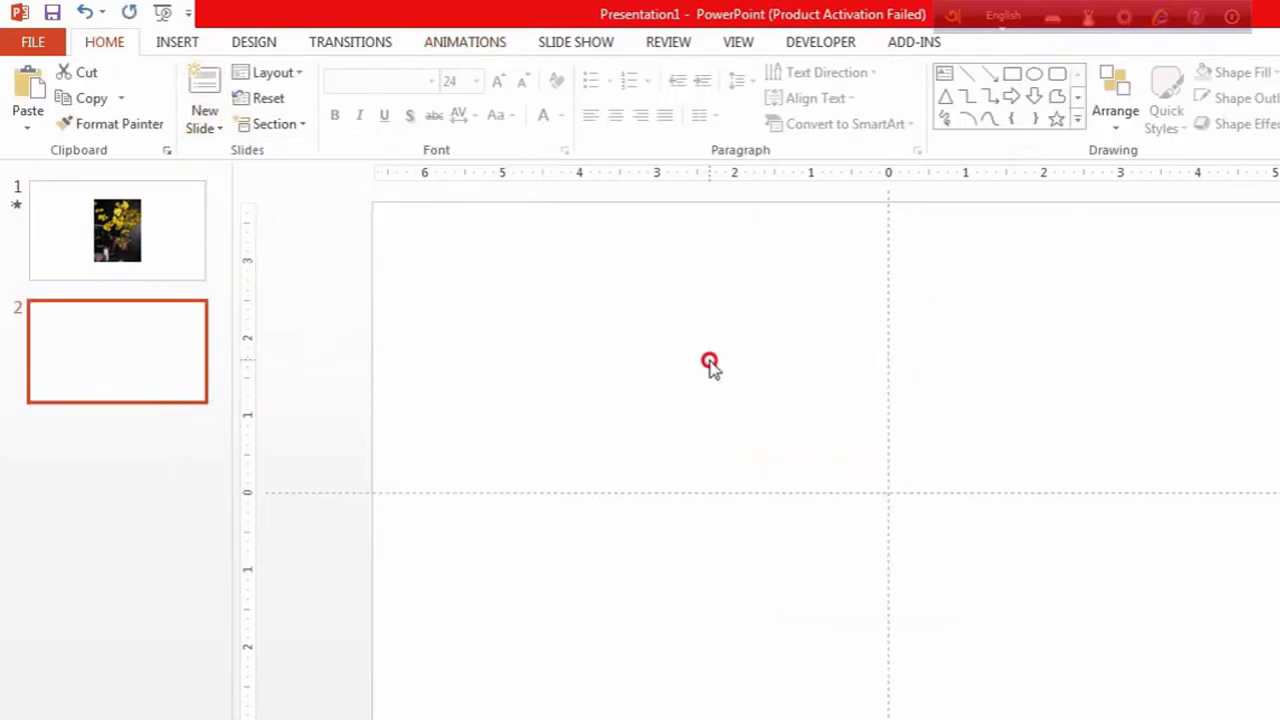
Insert the picture alamgir video.gif from the Desktop onto slide 2
left_click(177, 44)
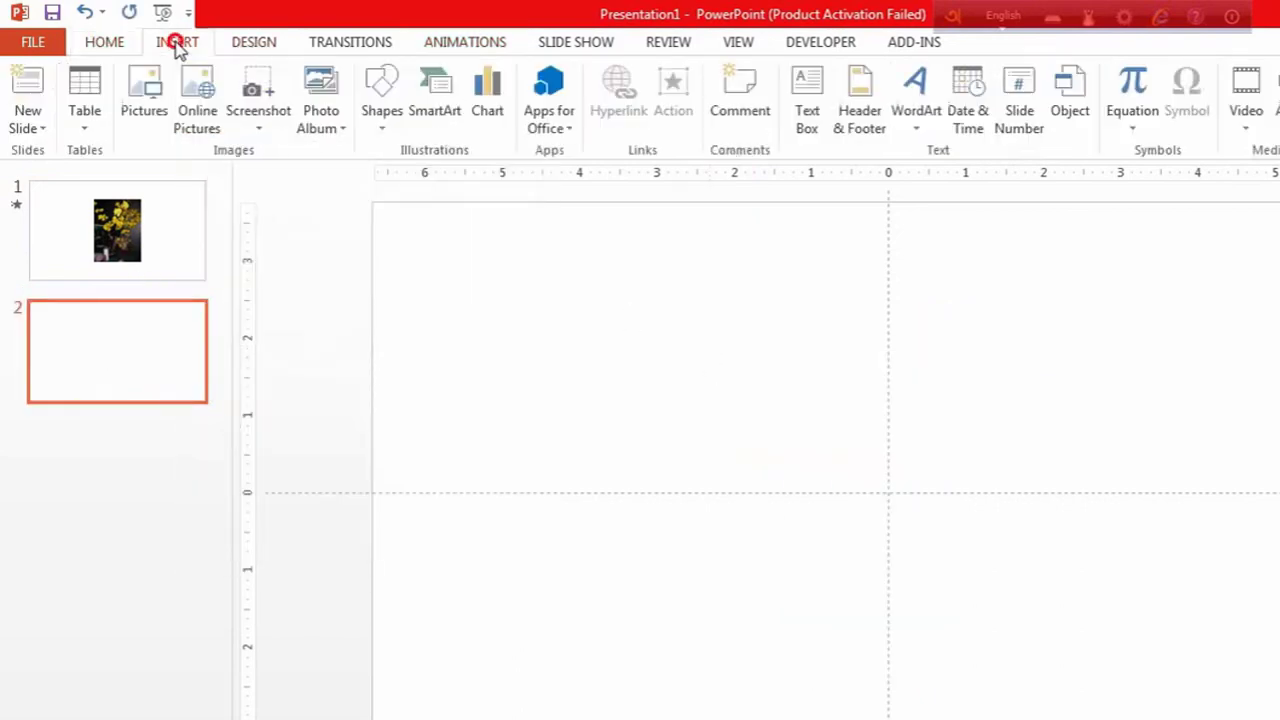
left_click(146, 115)
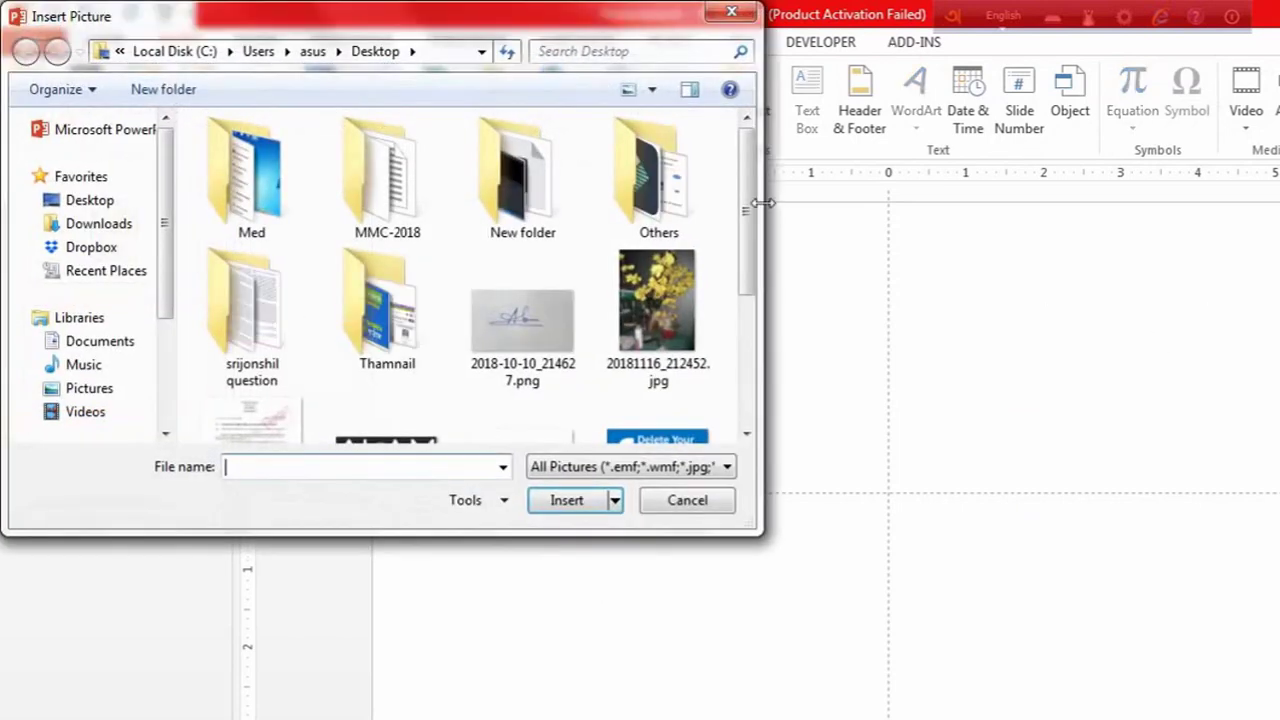
mouse_move(749, 209)
left_mouse_down()
mouse_move(748, 320)
mouse_move(750, 303)
left_mouse_up()
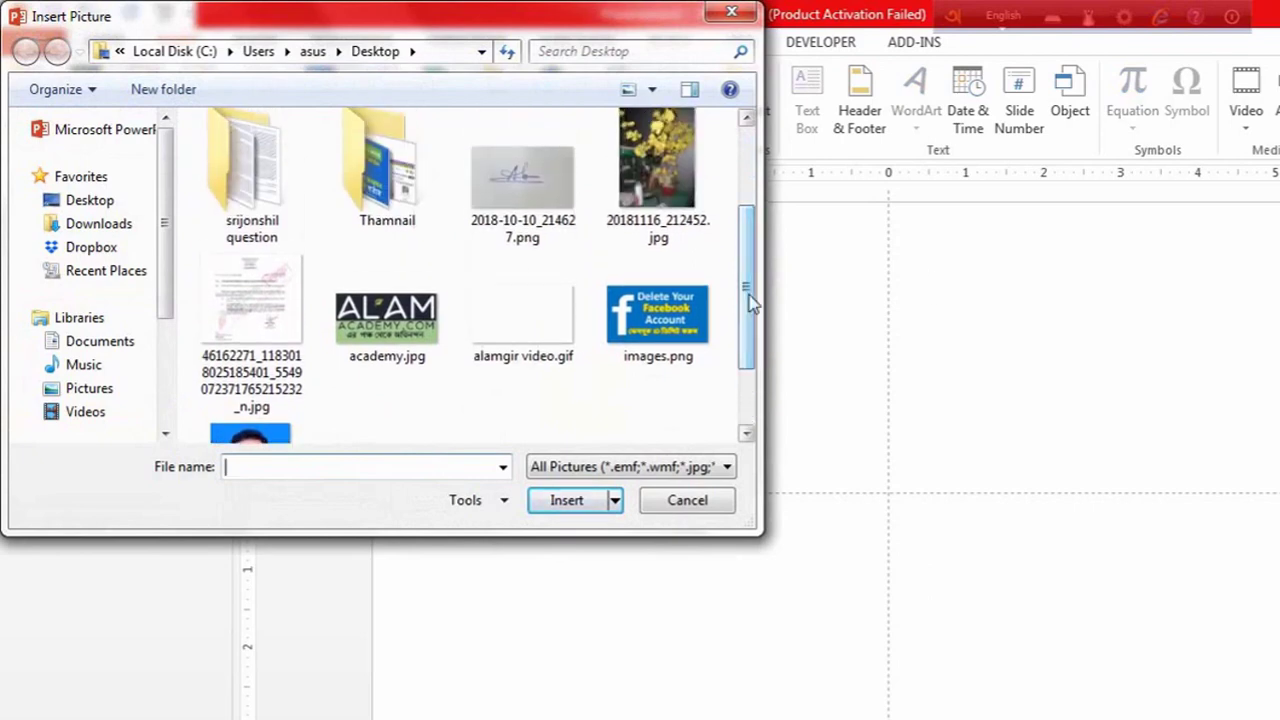
left_click(525, 335)
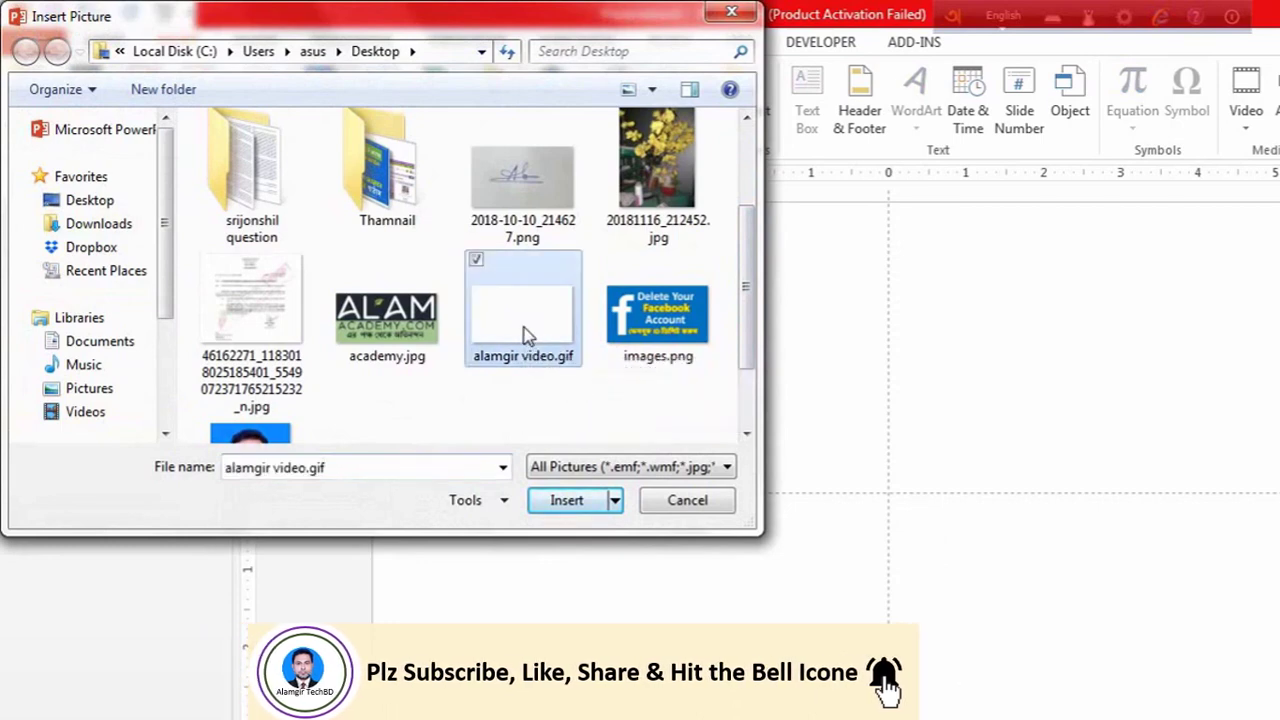
left_click(561, 505)
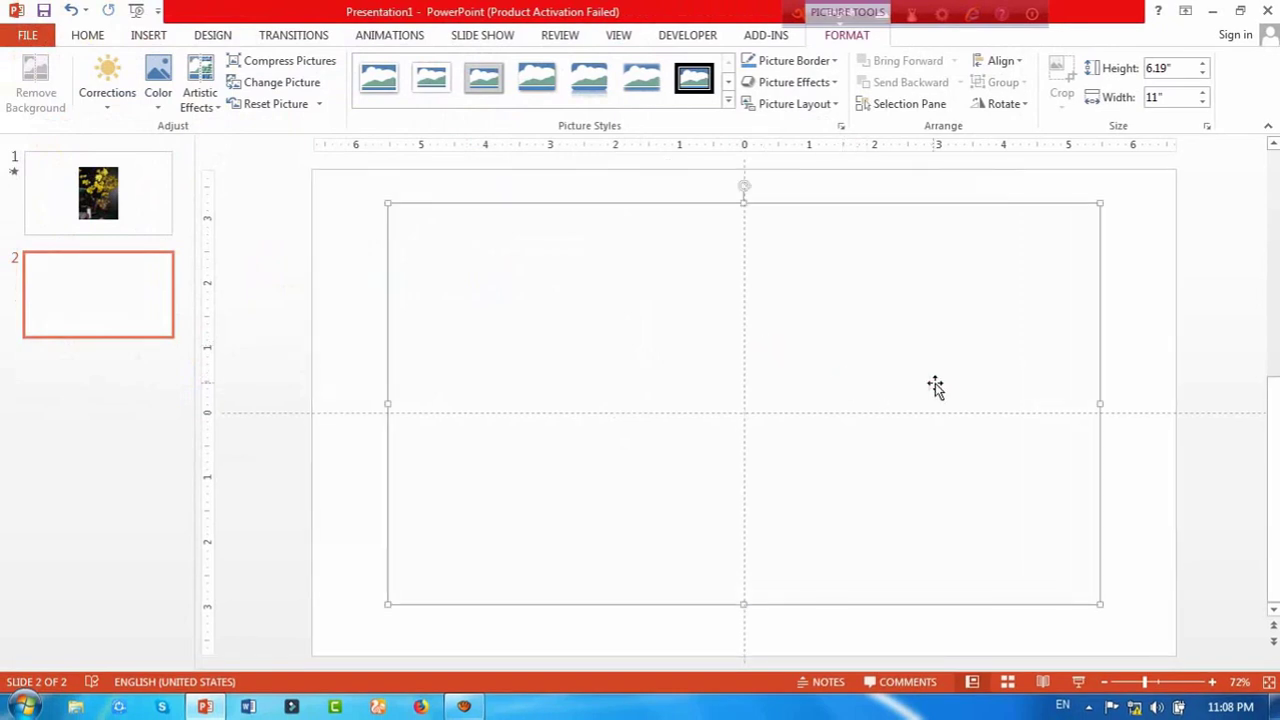
Resize the alamgir video.gif picture to 9.24" wide by 5.2" high
left_click_drag(1099, 206, 987, 258)
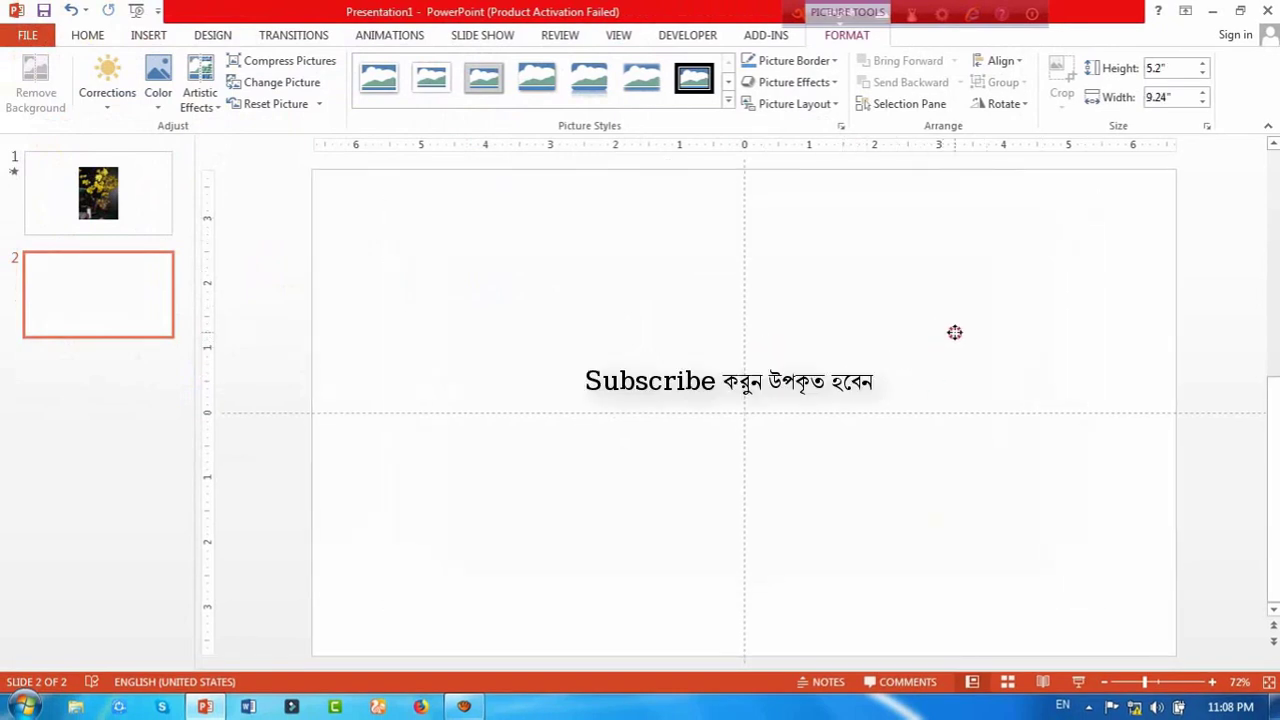
left_click(904, 333)
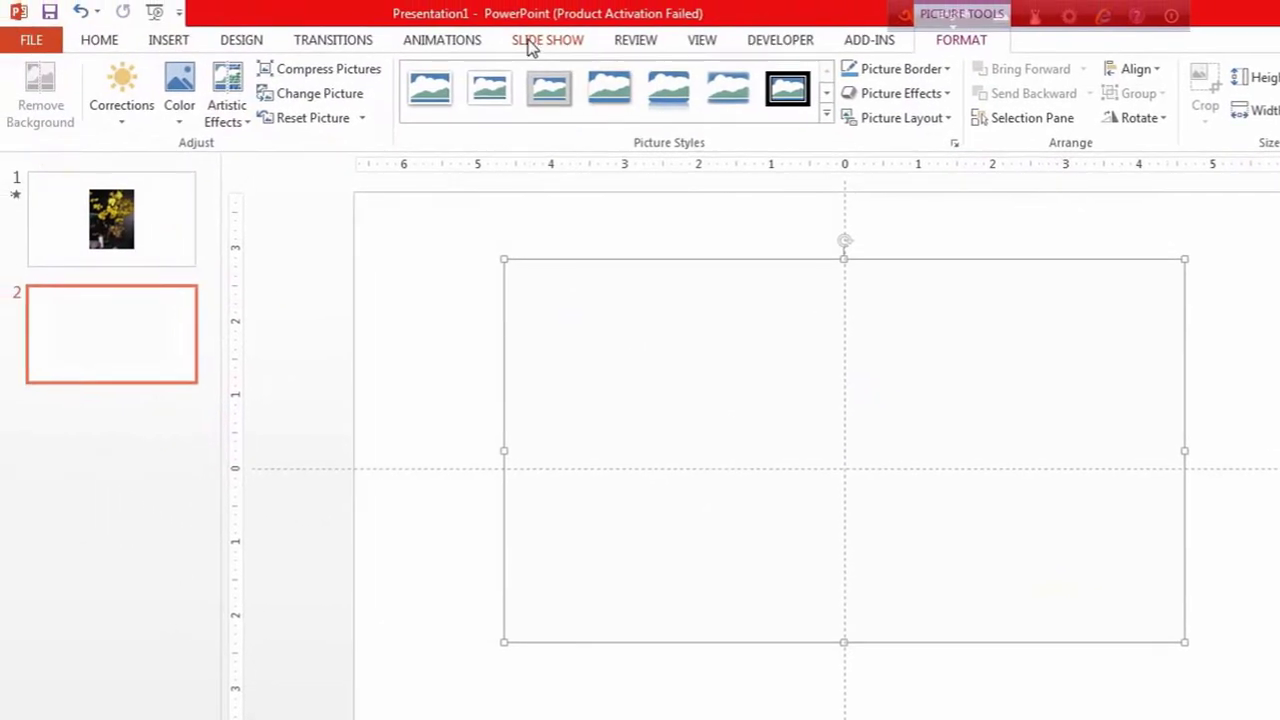
Start the slide show from slide 2 with Shift+F5 to watch the GIF animate
key("shift+F5")
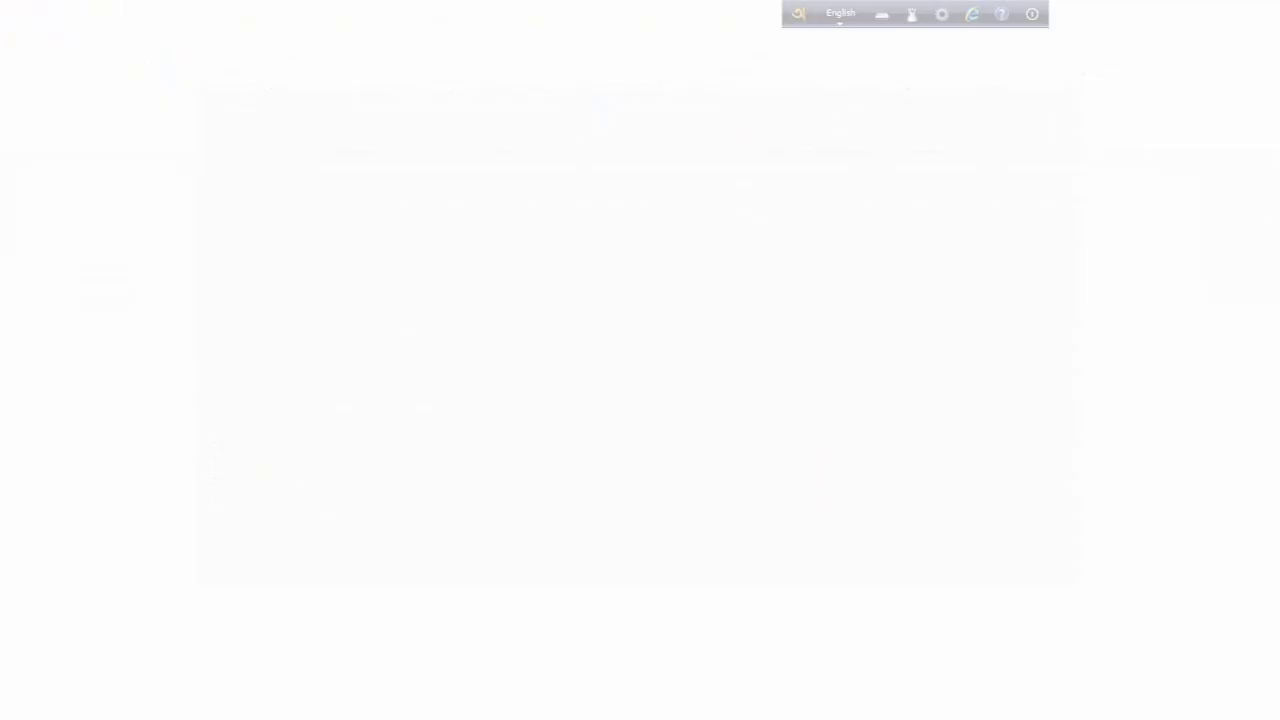